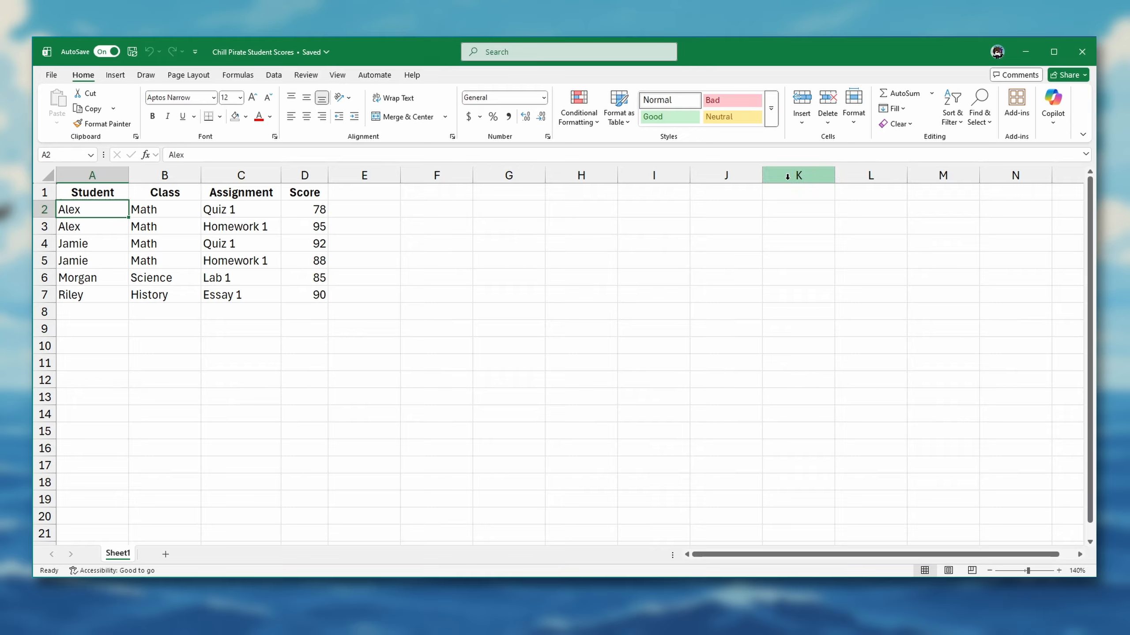
- Custom-sort the student table by Score from Largest to Smallest, and undo that sort
{"action": "left_click", "coordinate": [955, 123]}
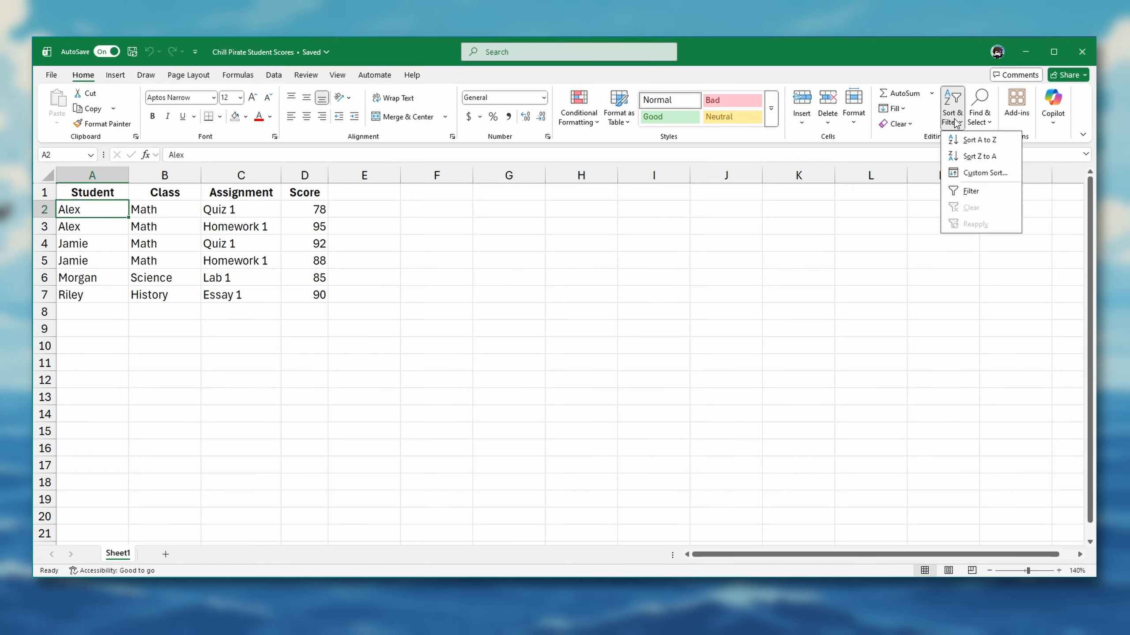
{"action": "left_click", "coordinate": [963, 173]}
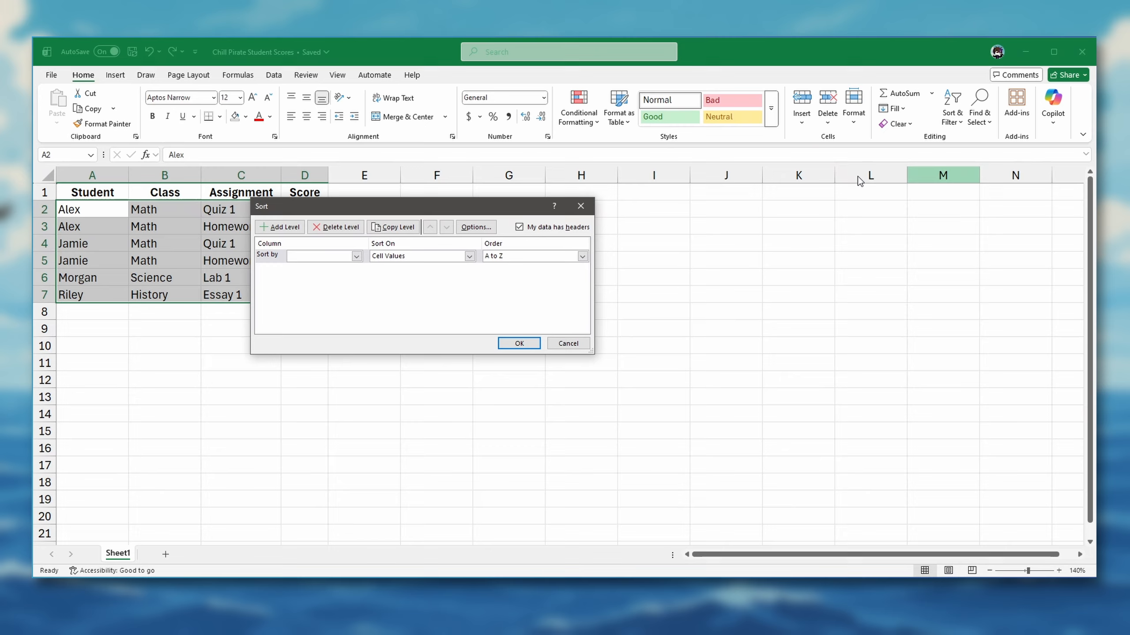
{"action": "left_click", "coordinate": [342, 259]}
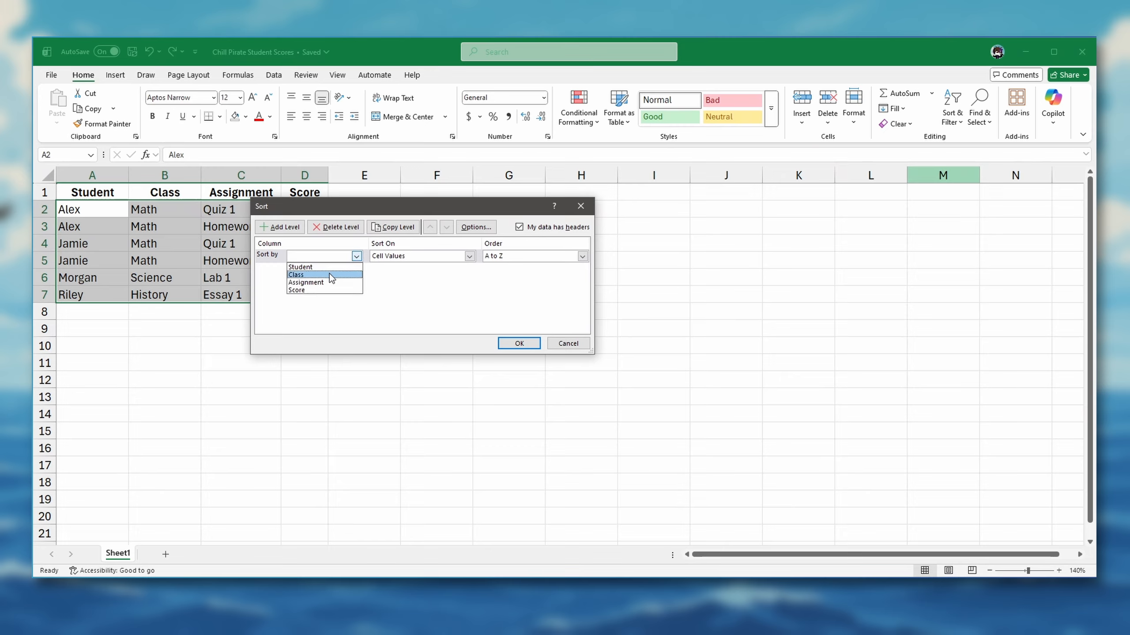
{"action": "left_click", "coordinate": [317, 290]}
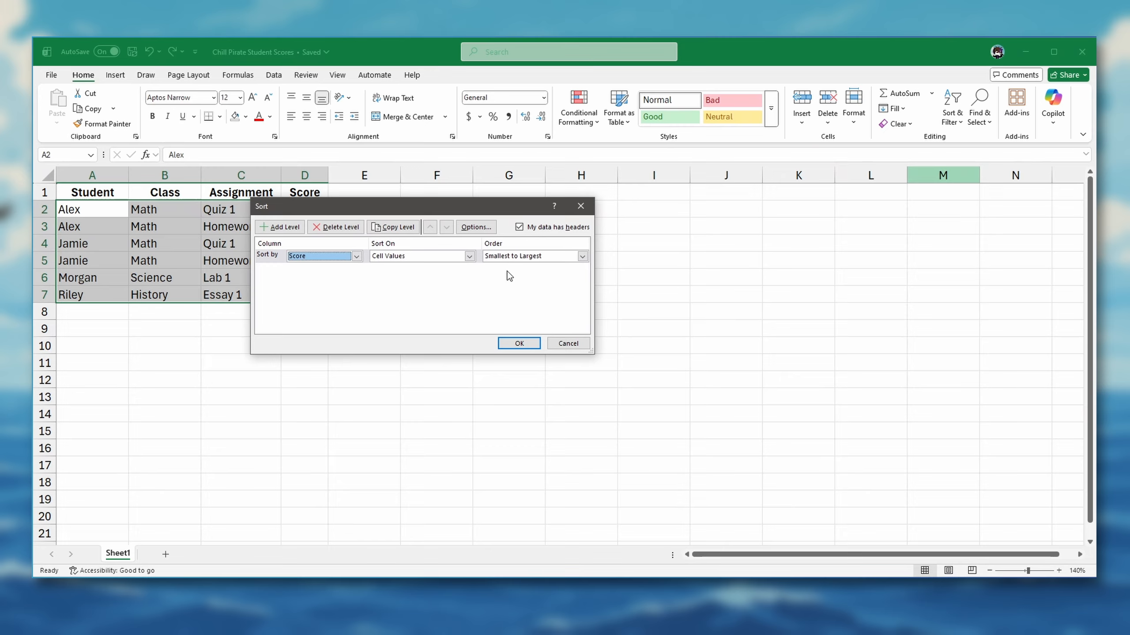
{"action": "left_click", "coordinate": [525, 258]}
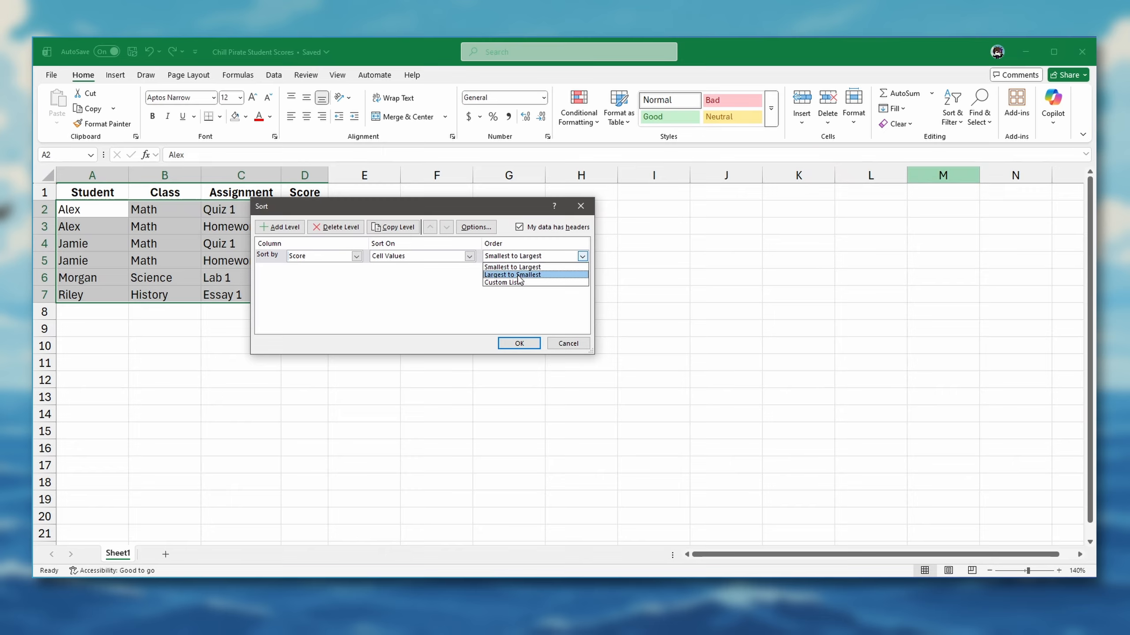
{"action": "left_click", "coordinate": [518, 275]}
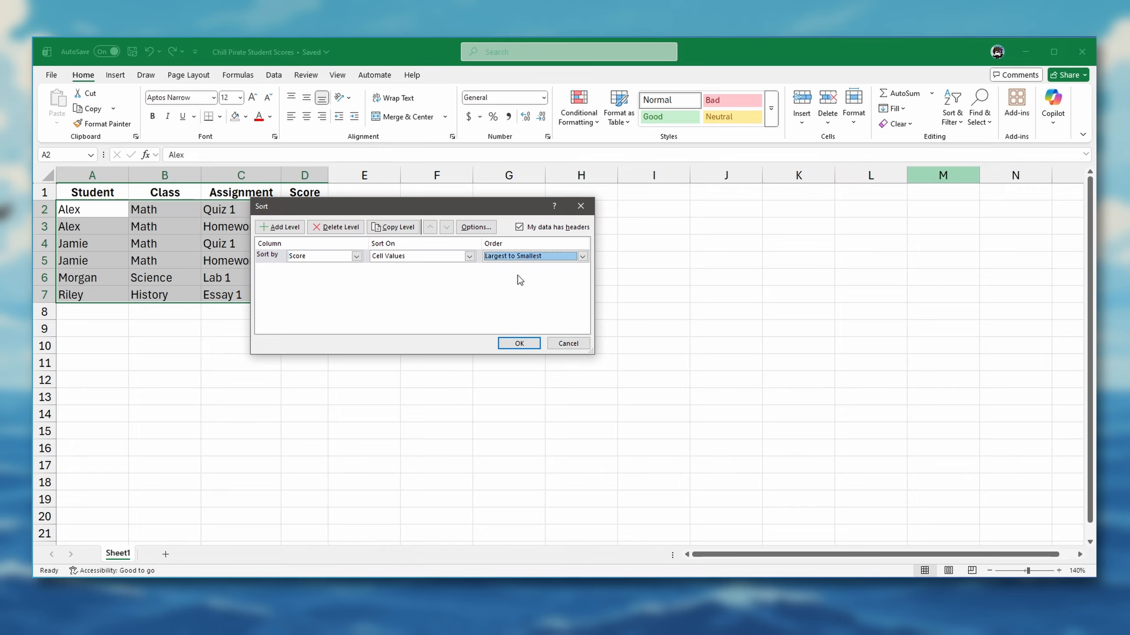
{"action": "left_click", "coordinate": [518, 344]}
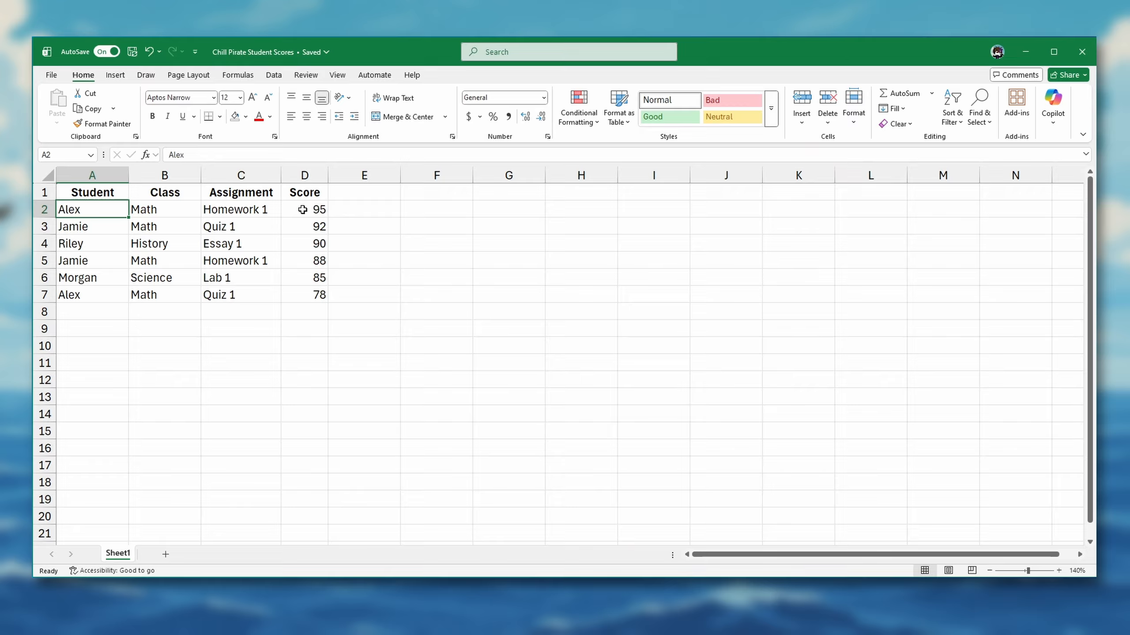
{"action": "key", "text": "ctrl+z"}
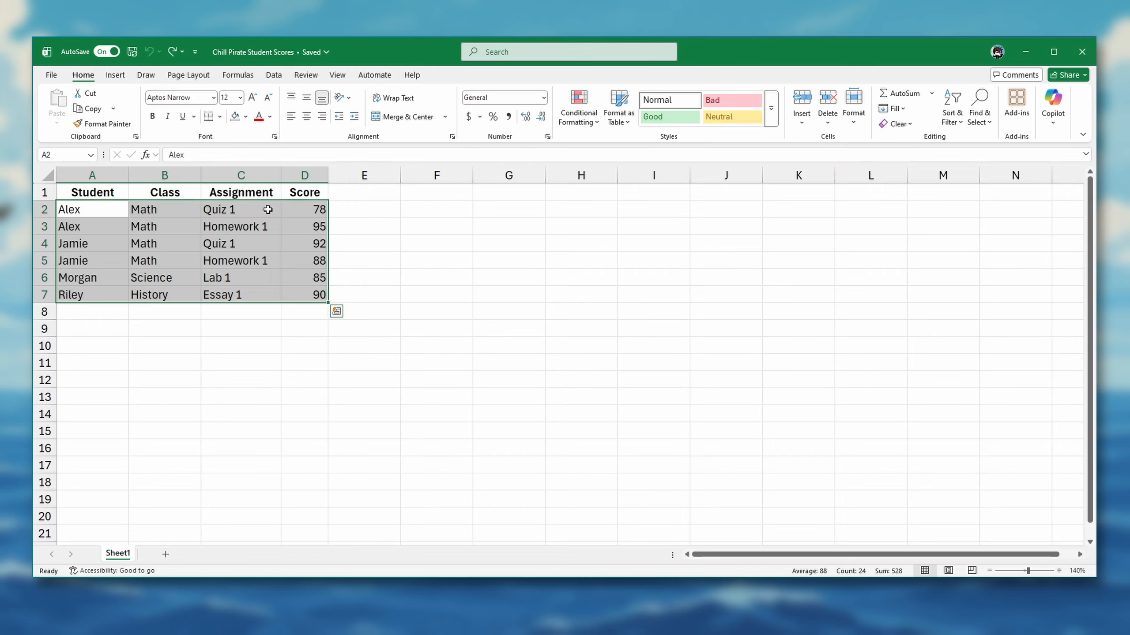
{"action": "left_click", "coordinate": [94, 210]}
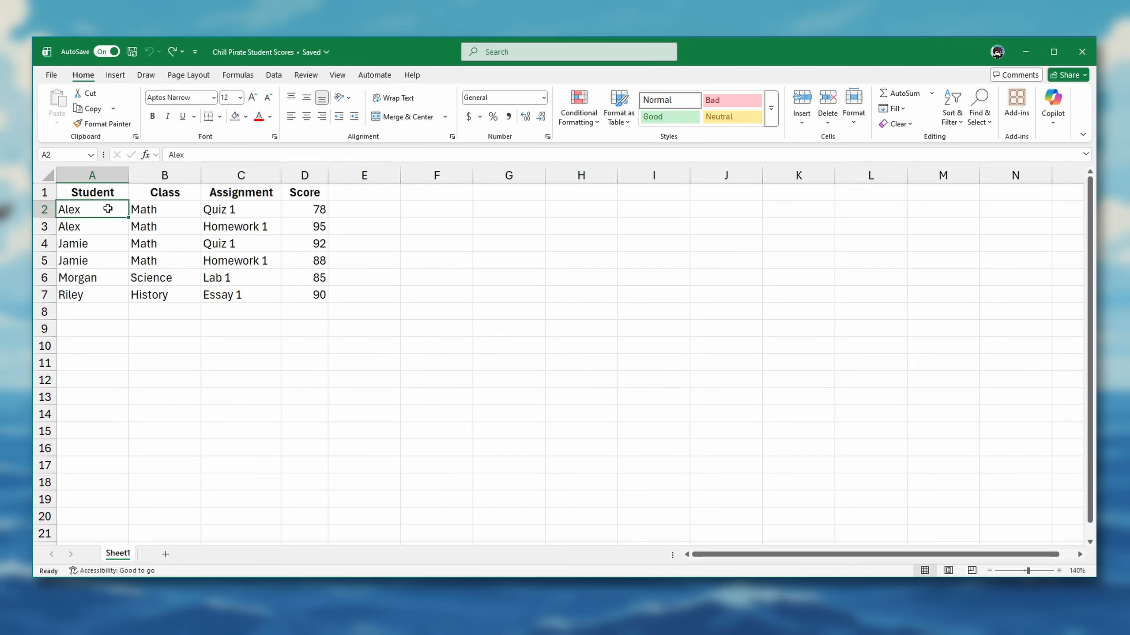
- Sort only the Score cells D2:D7 from Largest to Smallest, continuing with the current selection, and undo that sort
{"action": "left_click", "coordinate": [308, 213]}
{"action": "left_click_drag", "start_coordinate": [310, 218], "coordinate": [308, 305]}
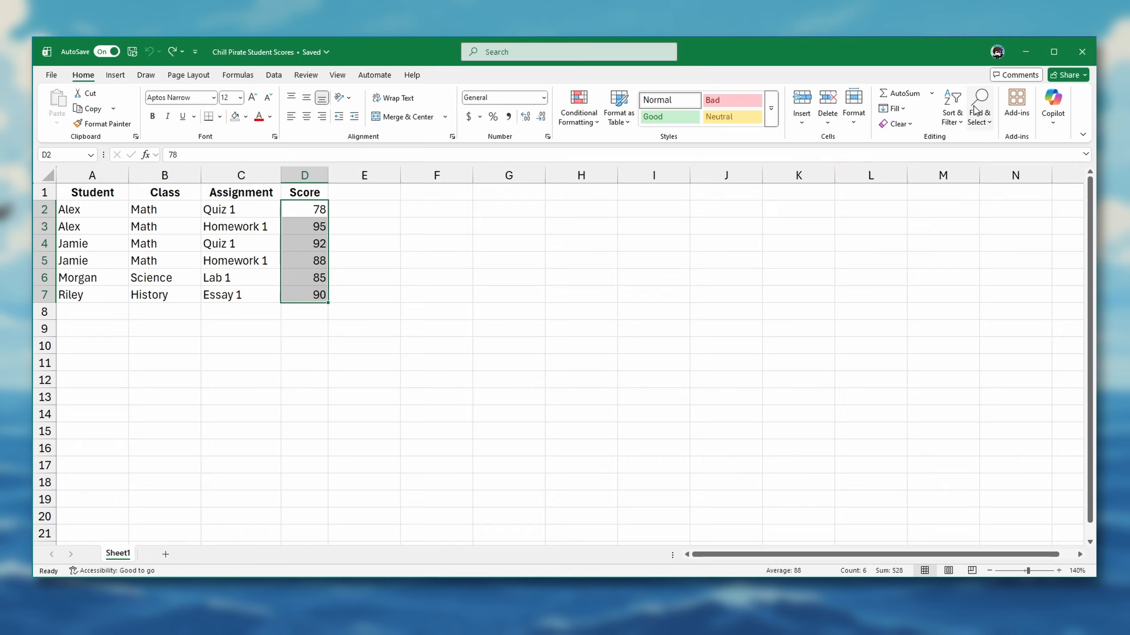
{"action": "left_click", "coordinate": [954, 120]}
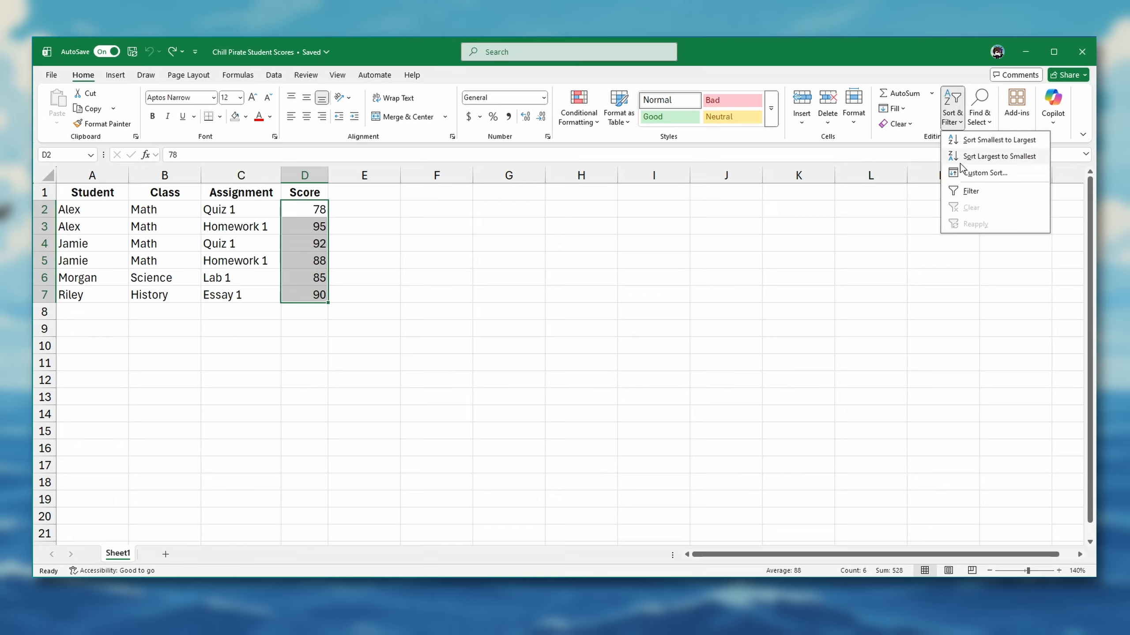
{"action": "left_click", "coordinate": [962, 171]}
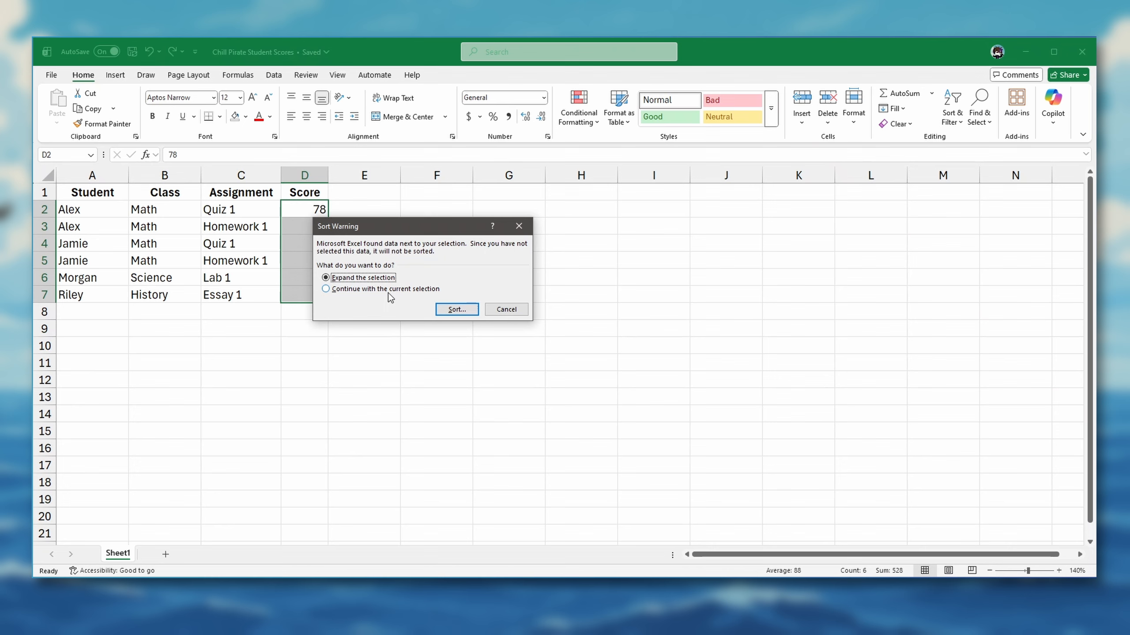
{"action": "left_click", "coordinate": [388, 288]}
{"action": "left_click", "coordinate": [456, 310]}
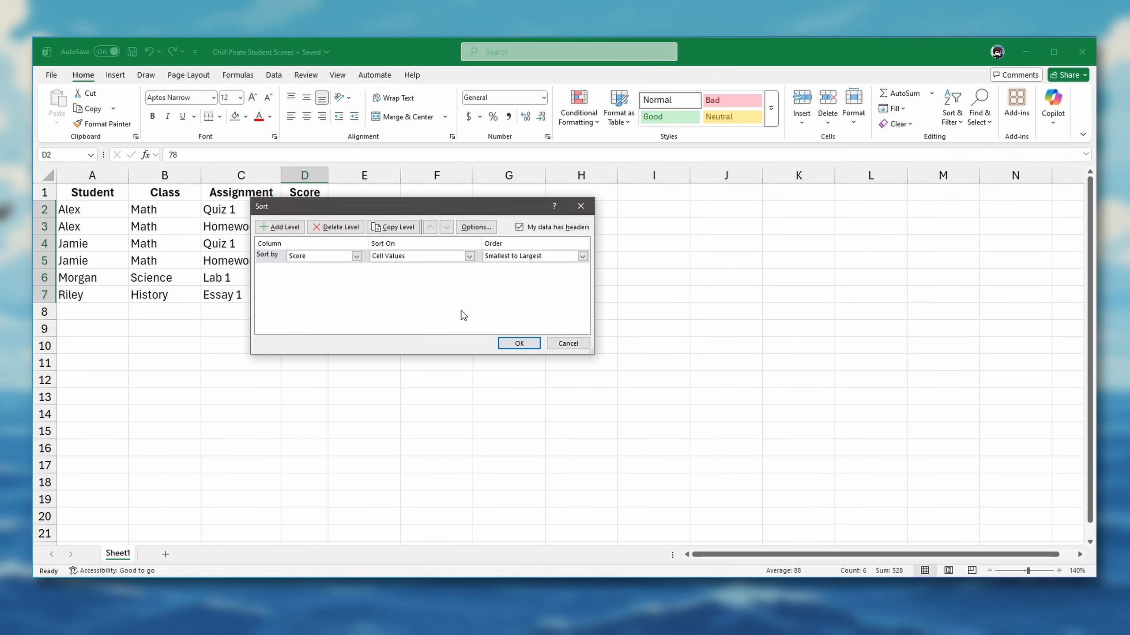
{"action": "left_click", "coordinate": [519, 257]}
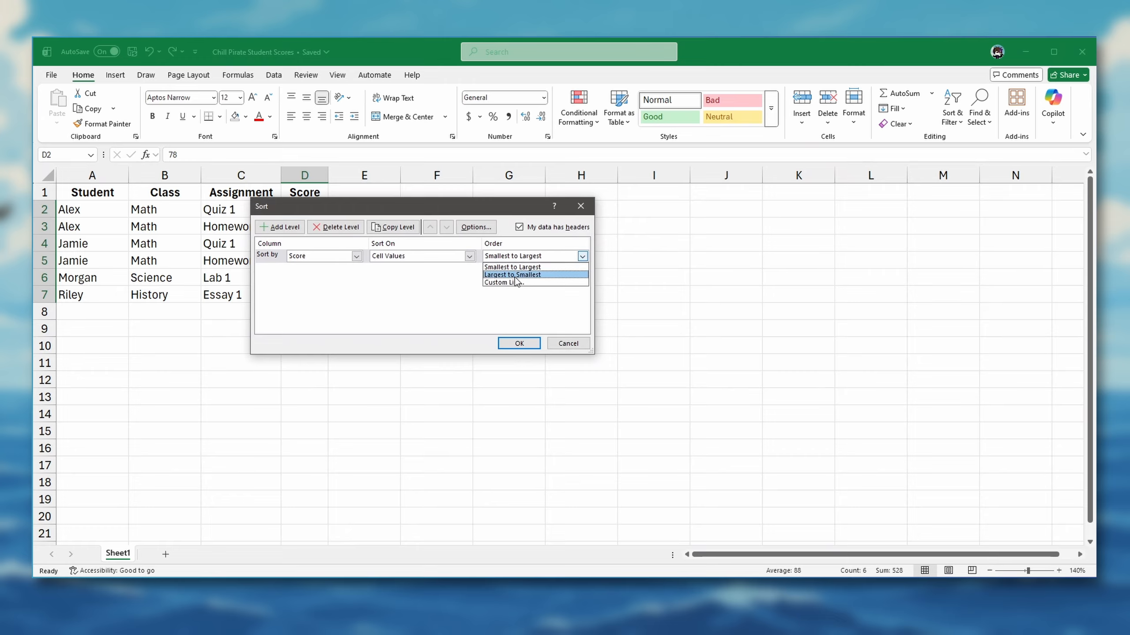
{"action": "left_click", "coordinate": [515, 275]}
{"action": "left_click", "coordinate": [520, 343]}
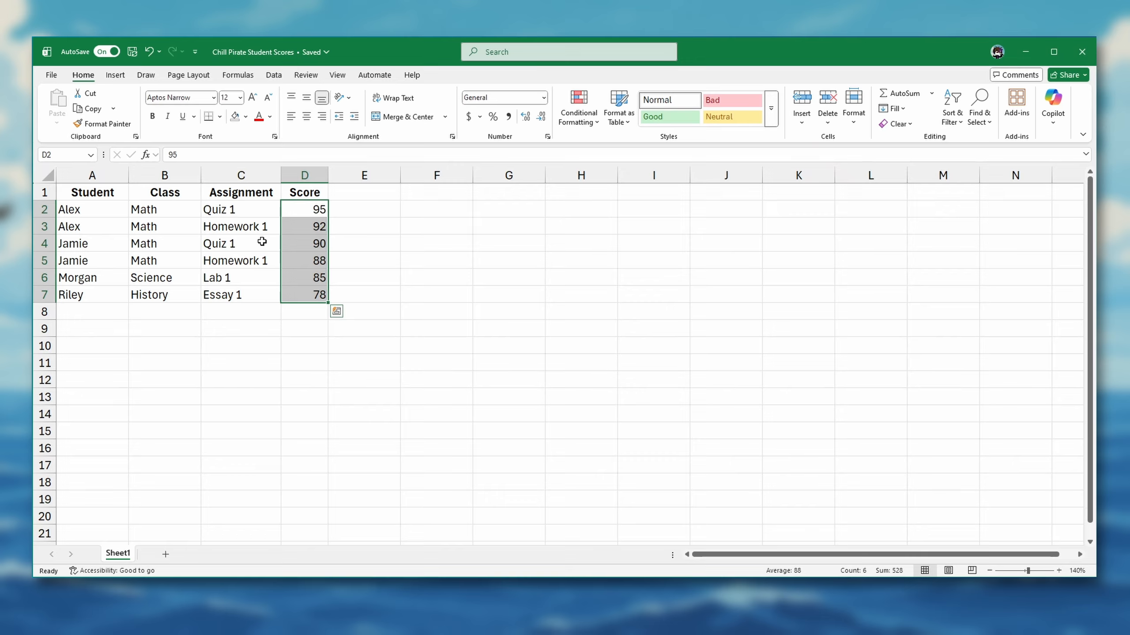
{"action": "key", "text": "ctrl+z"}
{"action": "left_click", "coordinate": [107, 211]}
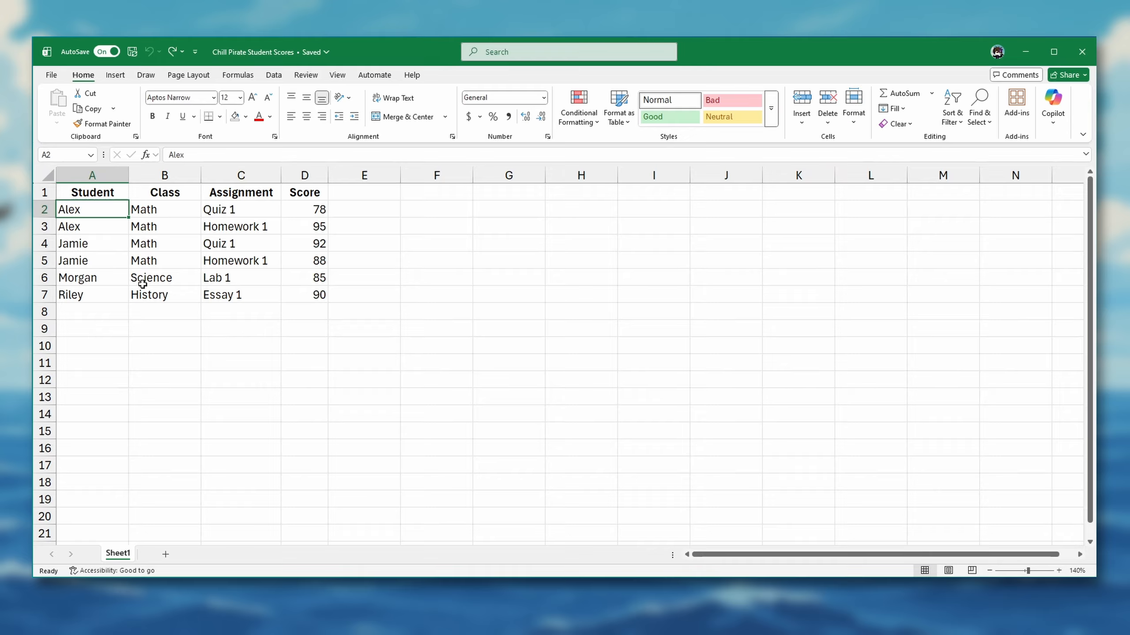
- Custom-sort from the Score cells D2:D7 with the selection expanded, by Score from Largest to Smallest, and undo it
{"action": "left_click_drag", "start_coordinate": [298, 212], "coordinate": [305, 298]}
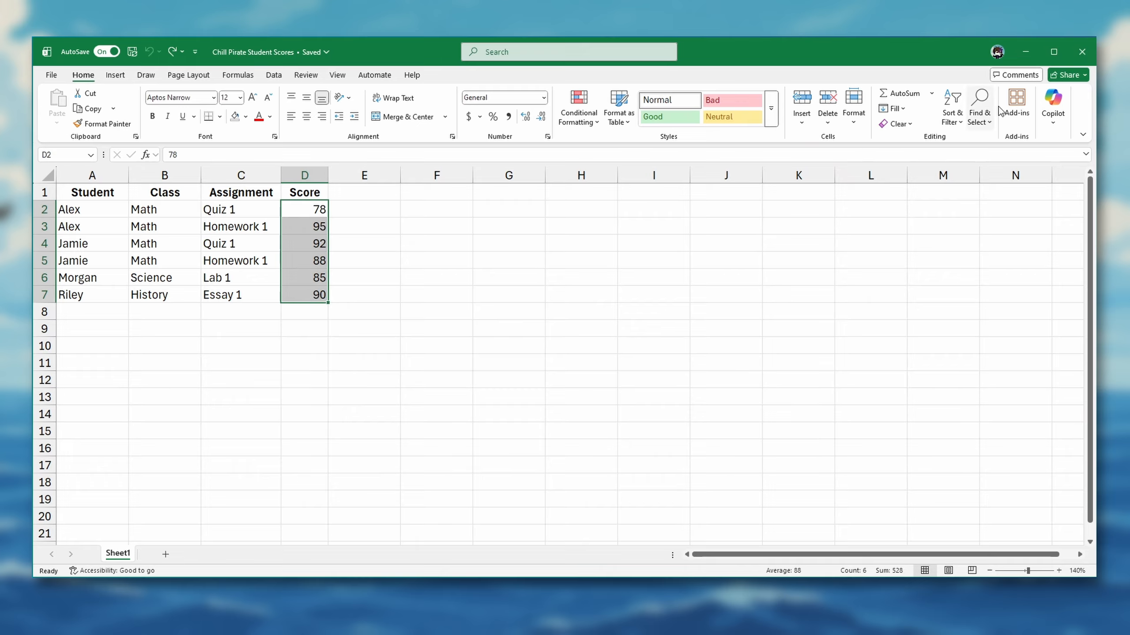
{"action": "left_click", "coordinate": [956, 121]}
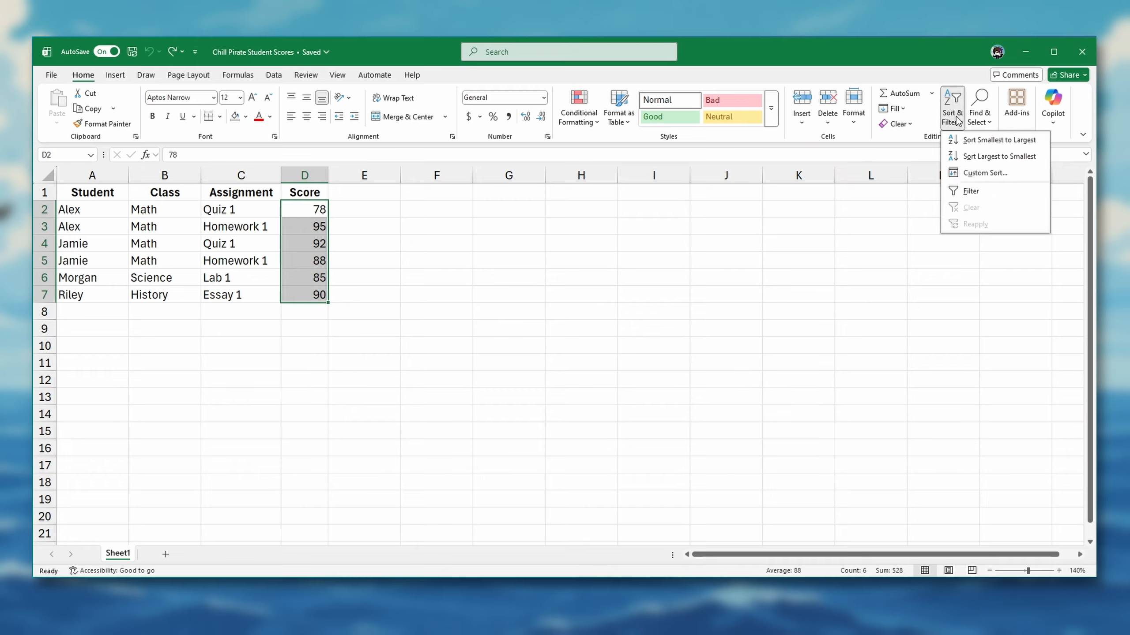
{"action": "left_click", "coordinate": [963, 171]}
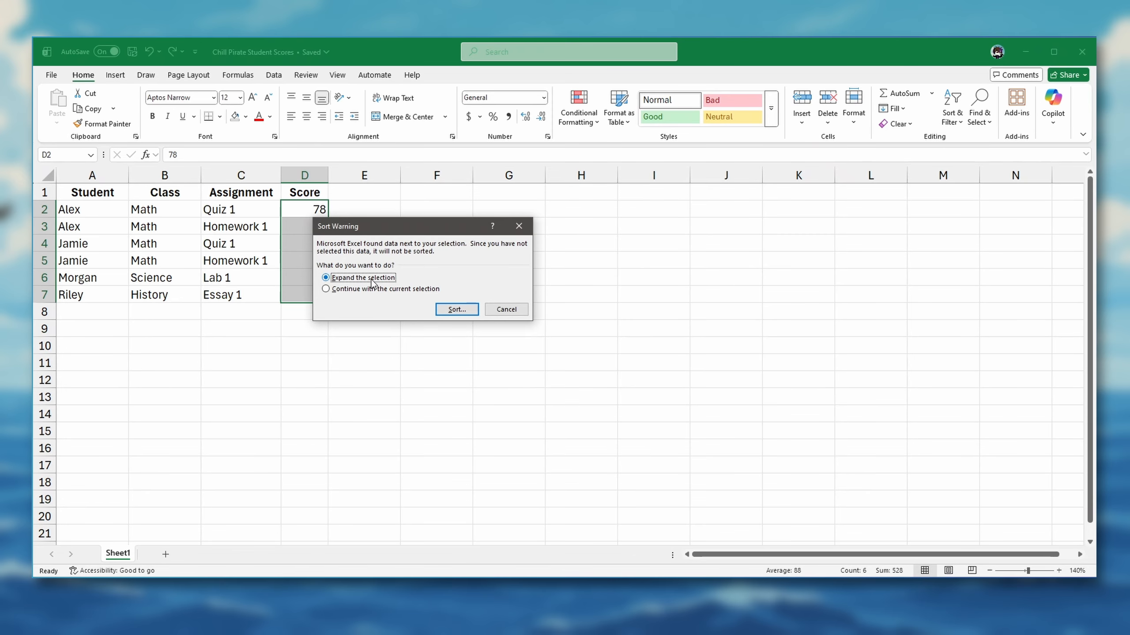
{"action": "left_click", "coordinate": [457, 309]}
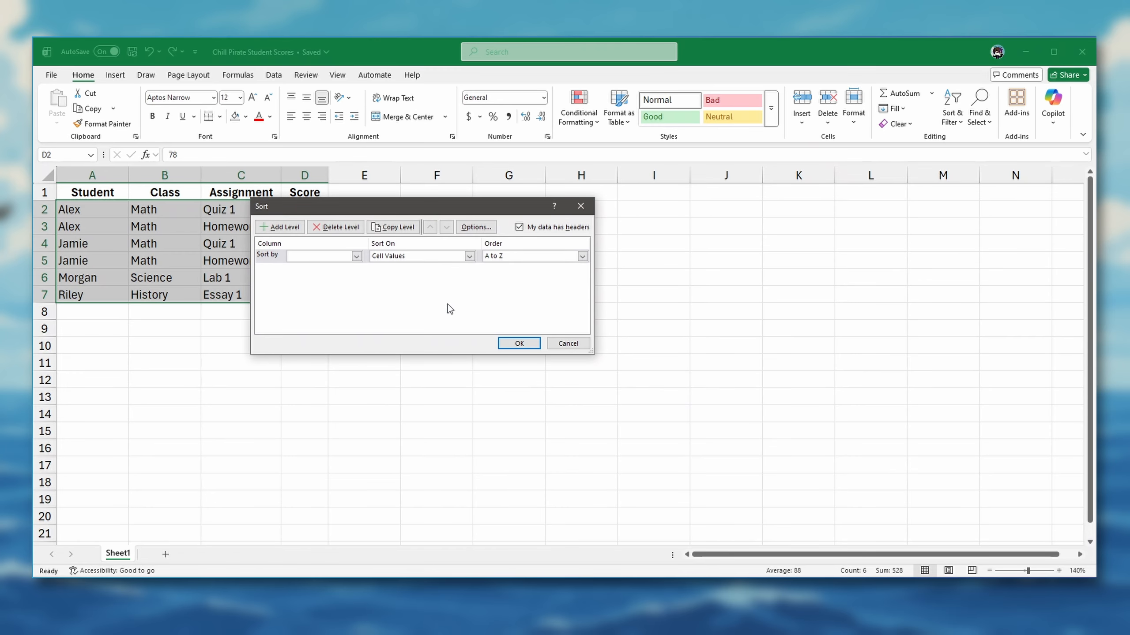
{"action": "left_click", "coordinate": [357, 256]}
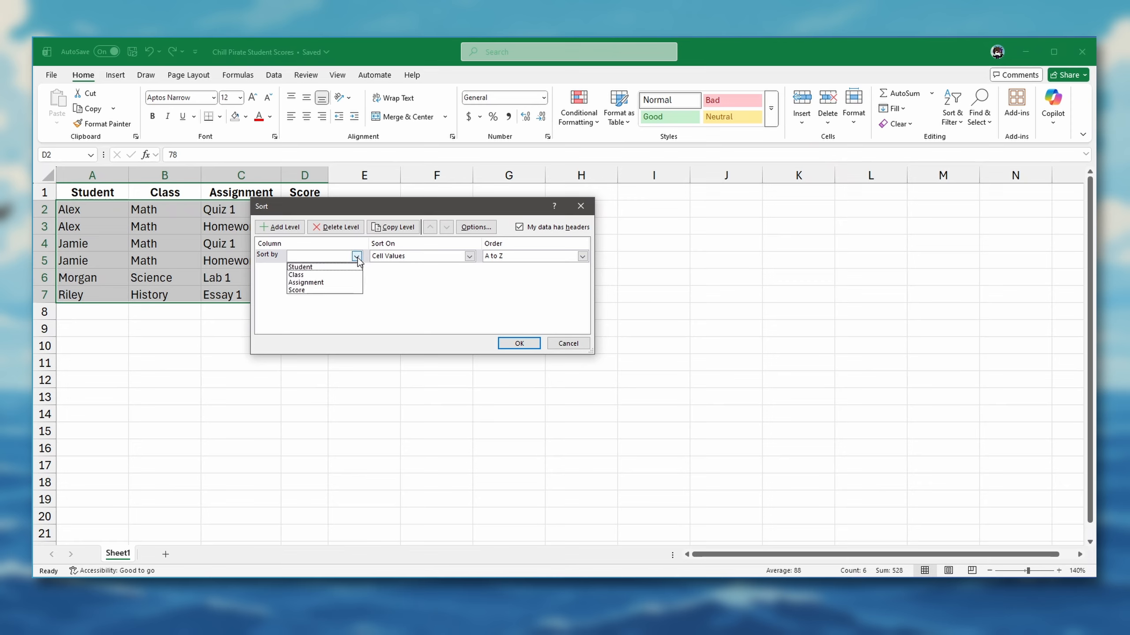
{"action": "left_click", "coordinate": [343, 290]}
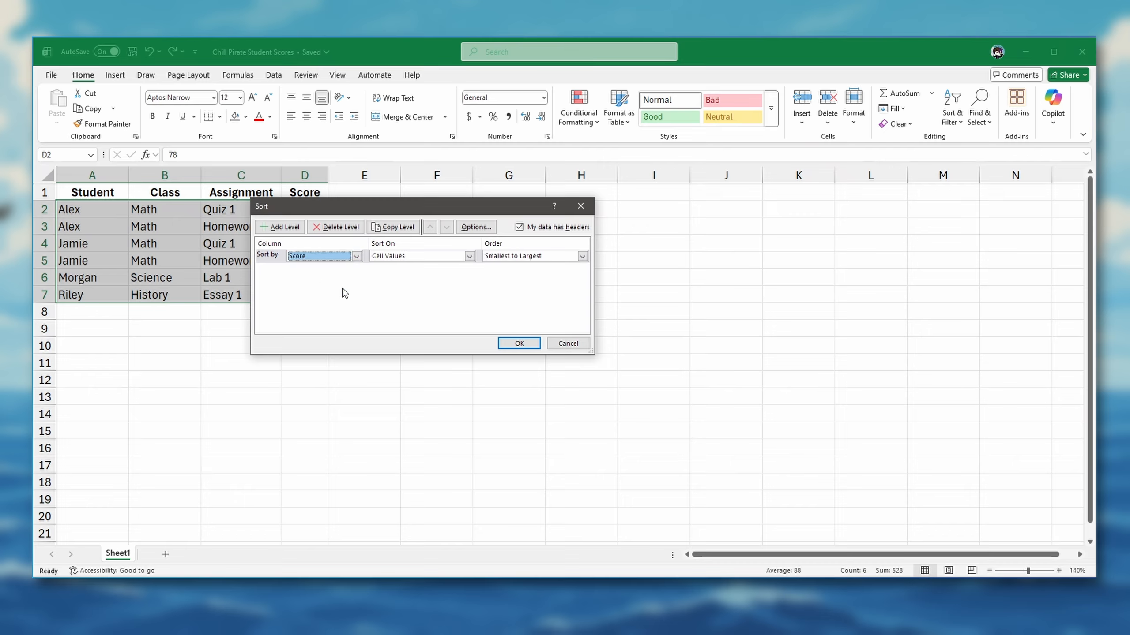
{"action": "left_click", "coordinate": [531, 262]}
{"action": "left_click", "coordinate": [523, 276]}
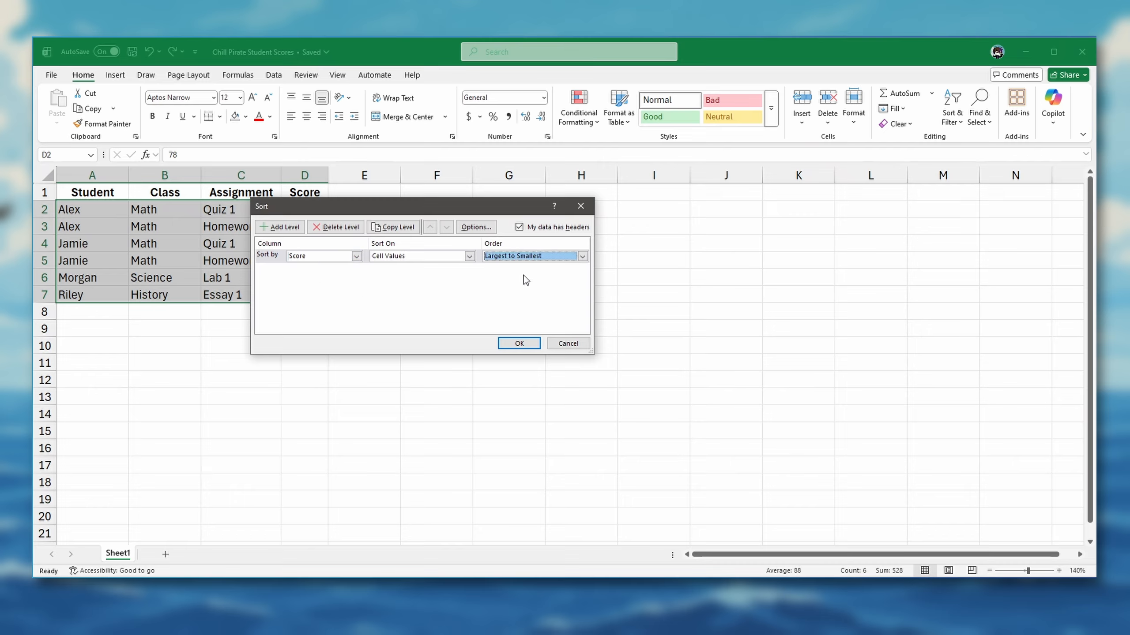
{"action": "left_click", "coordinate": [519, 342]}
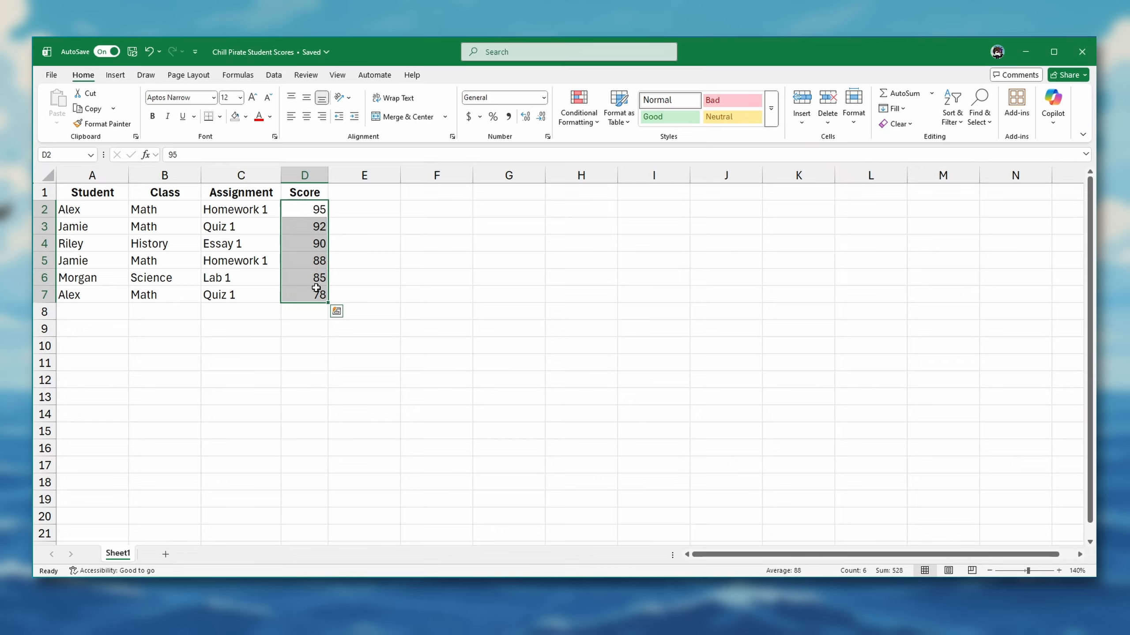
{"action": "key", "text": "ctrl+z"}
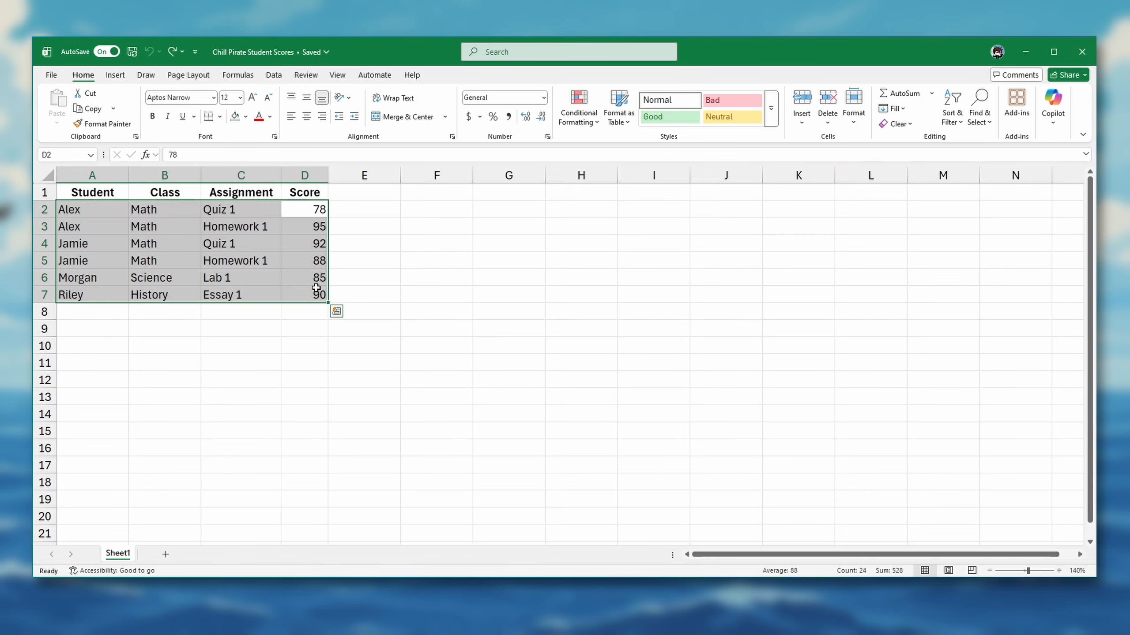
- Start a custom sort of the whole table from cell A2 with Class as the first sort column
{"action": "left_click", "coordinate": [91, 210]}
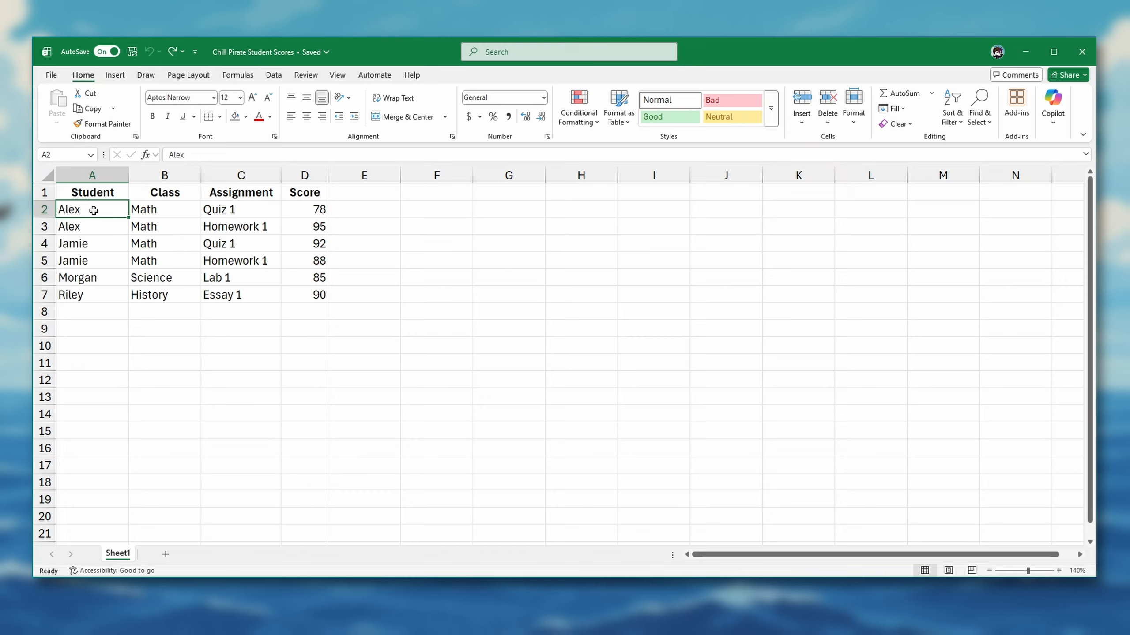
{"action": "left_click", "coordinate": [946, 117]}
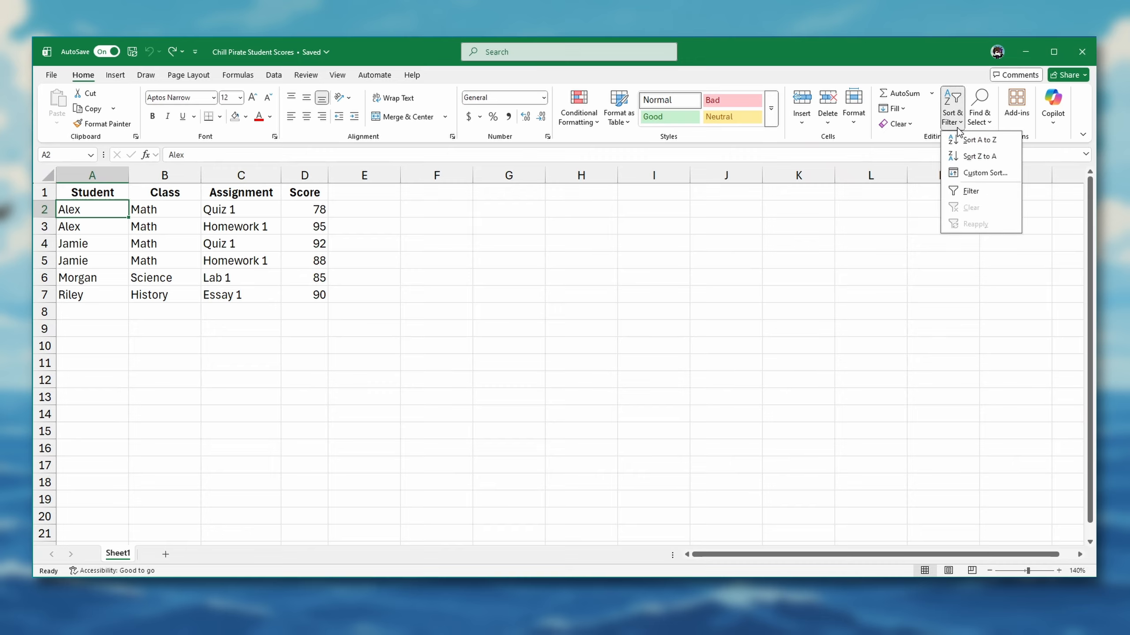
{"action": "left_click", "coordinate": [975, 174]}
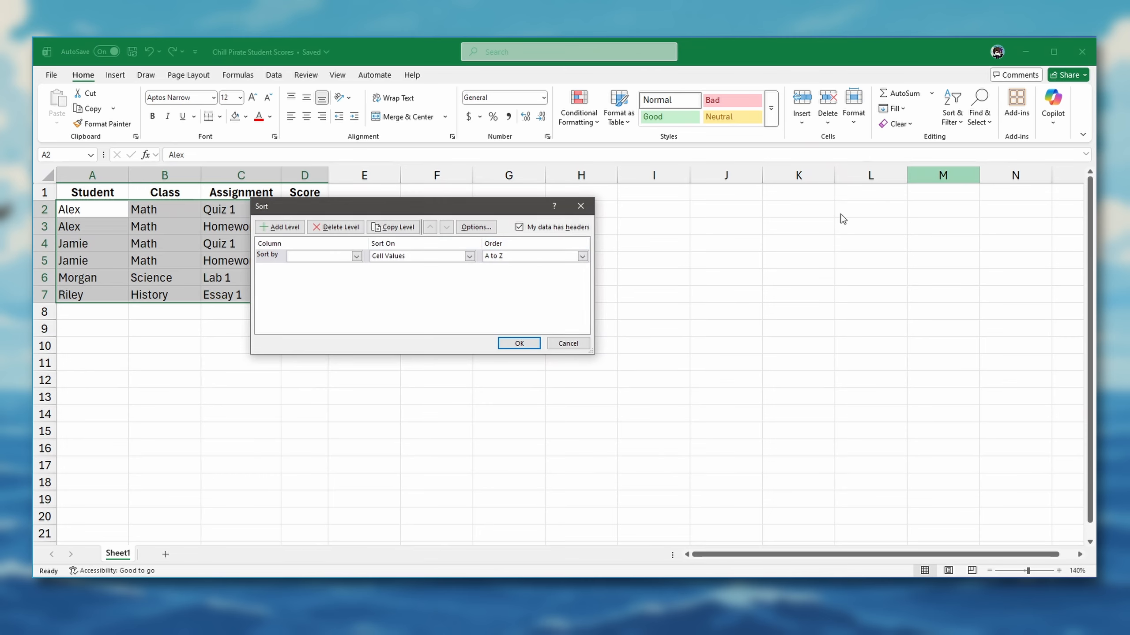
{"action": "left_click", "coordinate": [356, 256]}
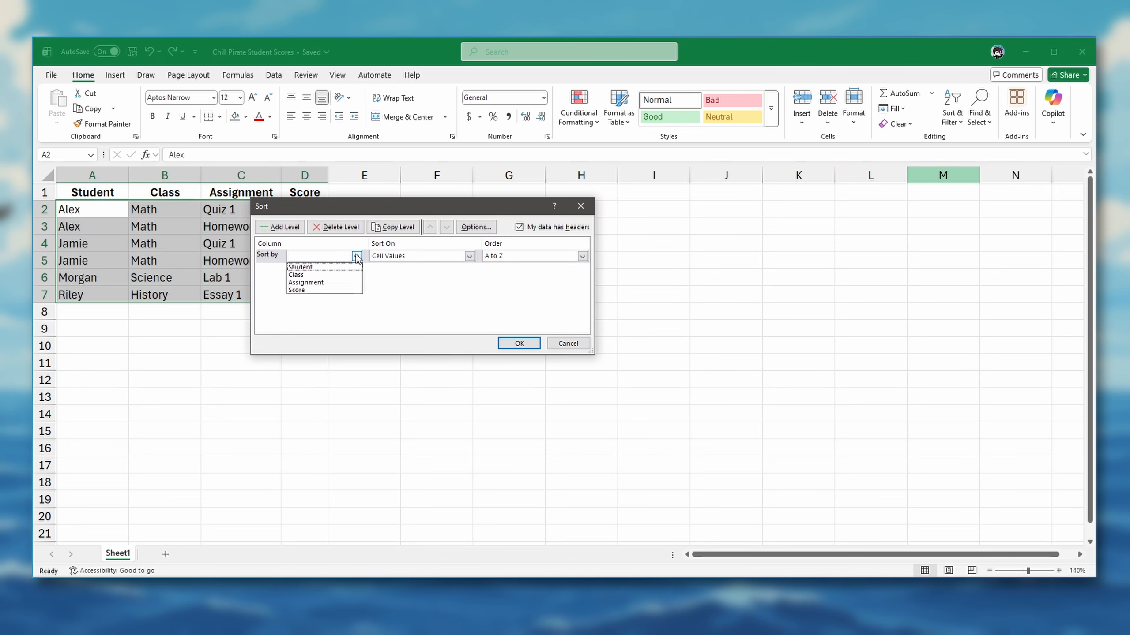
{"action": "left_click", "coordinate": [342, 274]}
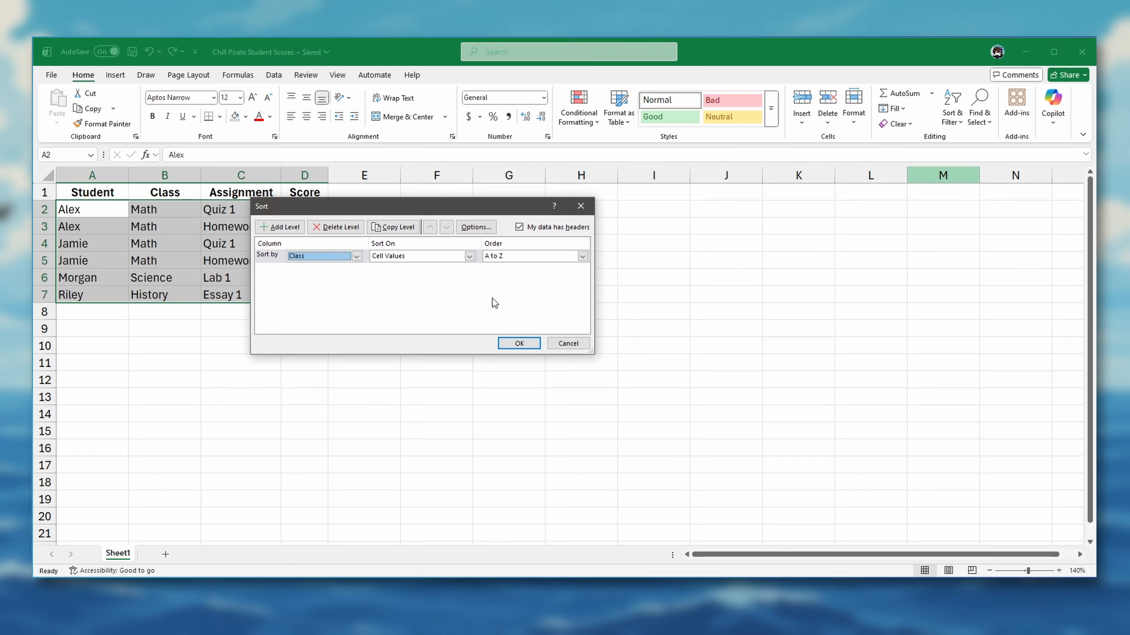
- Add a second sort level on Score ordered Largest to Smallest and apply the sort
{"action": "left_click", "coordinate": [290, 228]}
{"action": "left_click", "coordinate": [312, 271]}
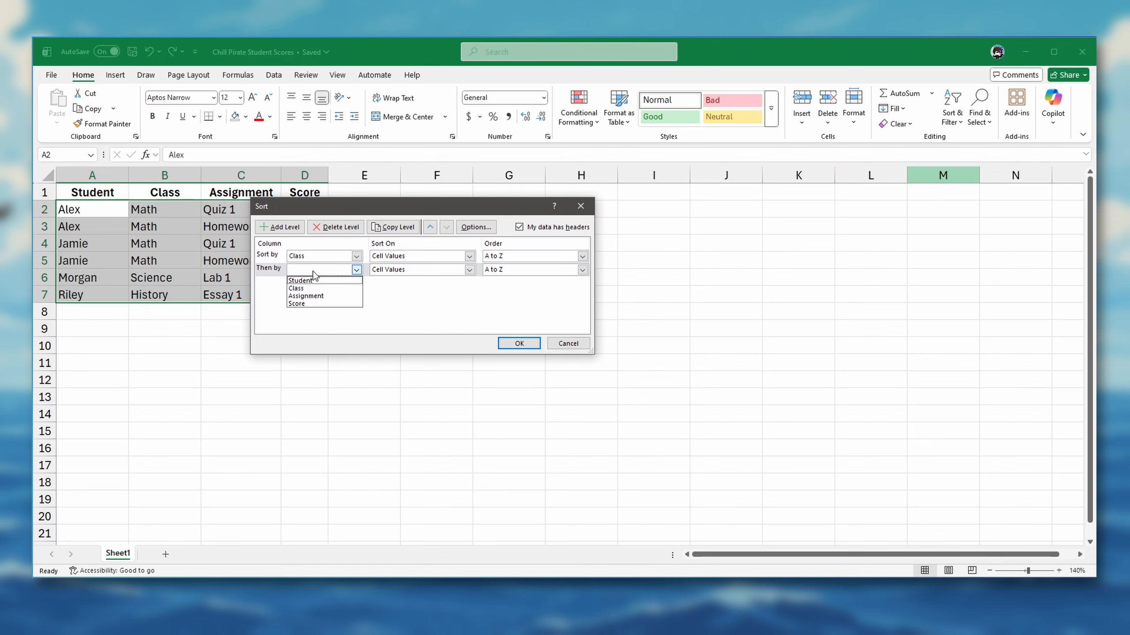
{"action": "left_click", "coordinate": [296, 303]}
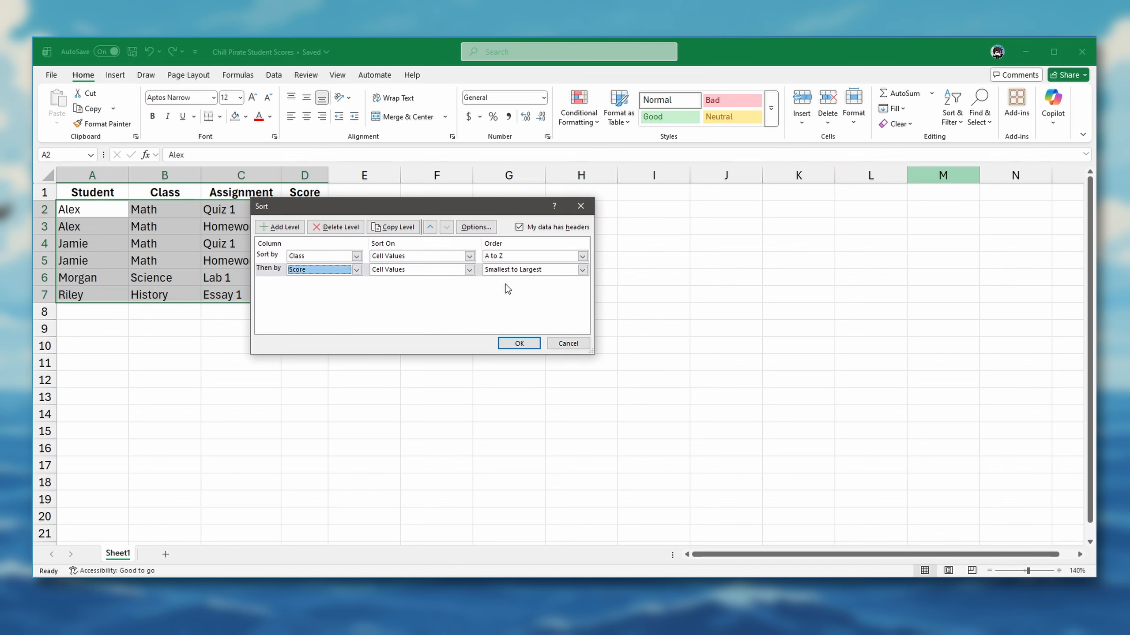
{"action": "left_click", "coordinate": [522, 272]}
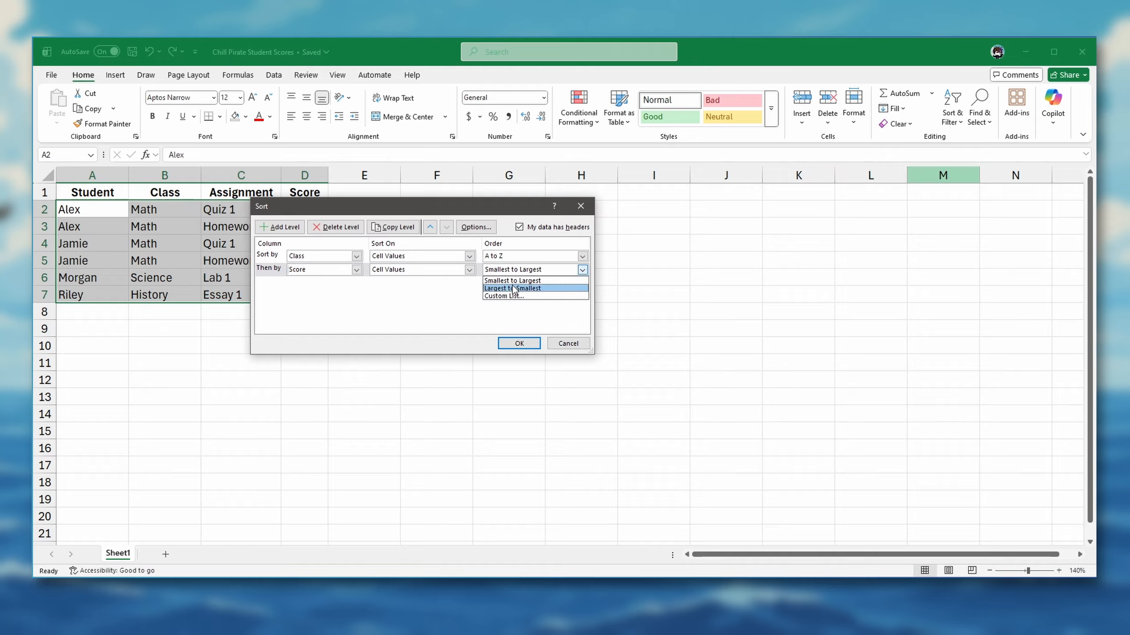
{"action": "left_click", "coordinate": [512, 285]}
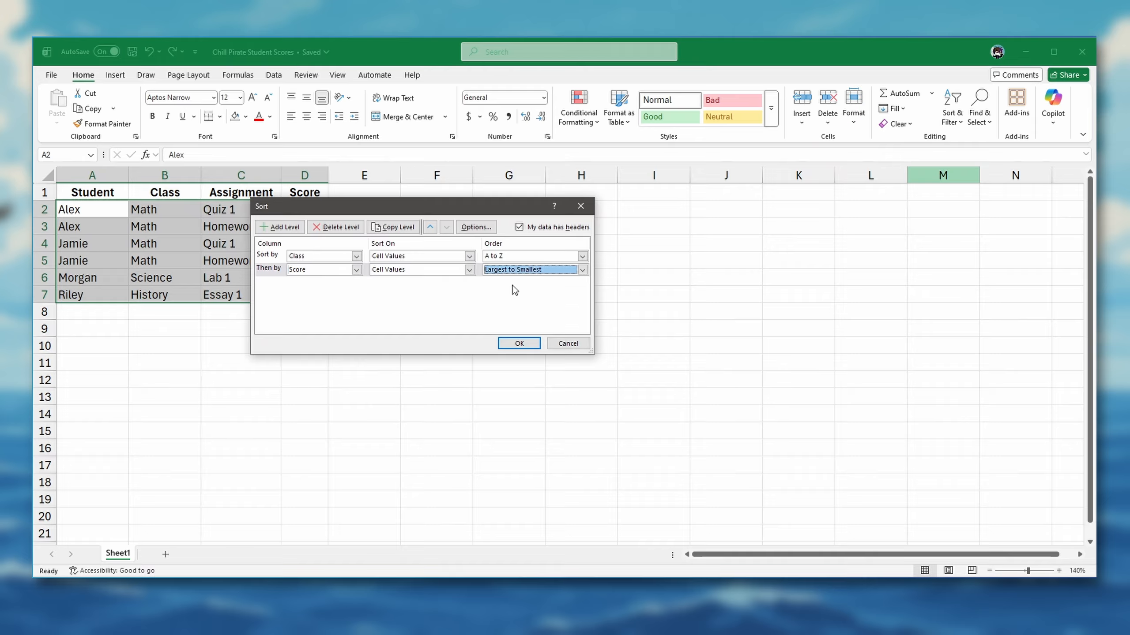
{"action": "left_click", "coordinate": [509, 345]}
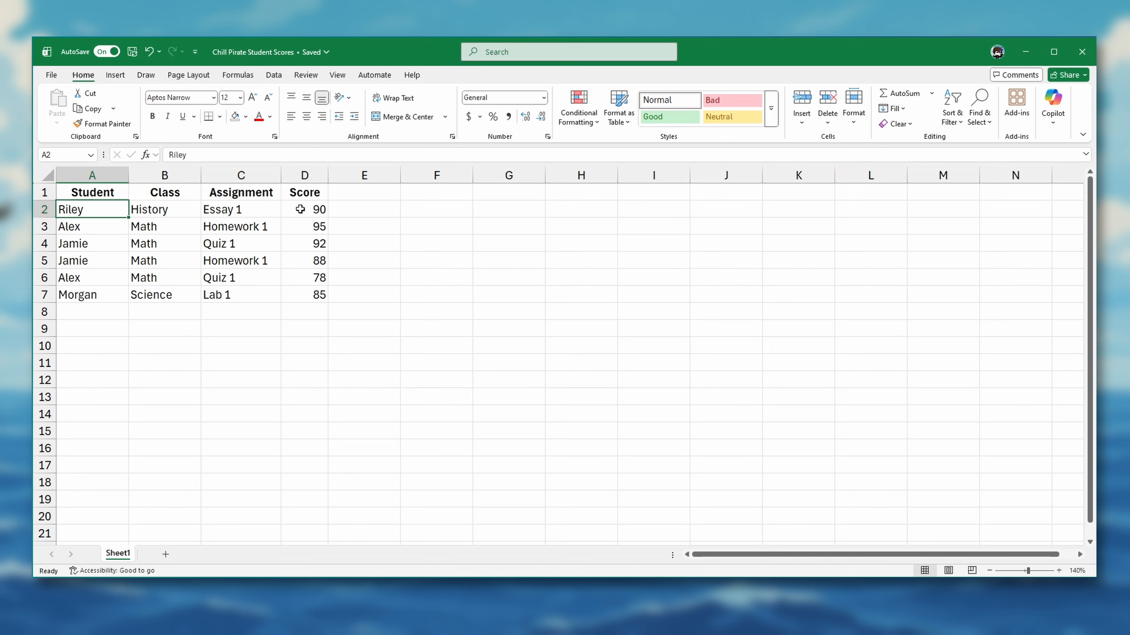
- Undo the two-level sort by Class and Score and reduce the selection to cell A2
{"action": "key", "text": "ctrl+z"}
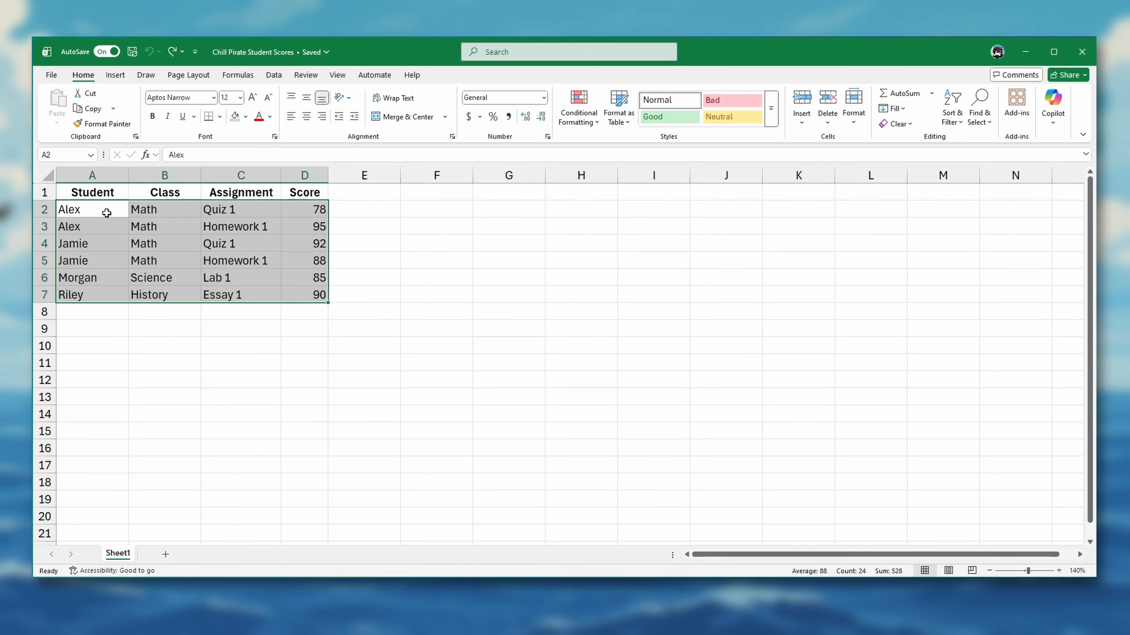
{"action": "left_click", "coordinate": [107, 213]}
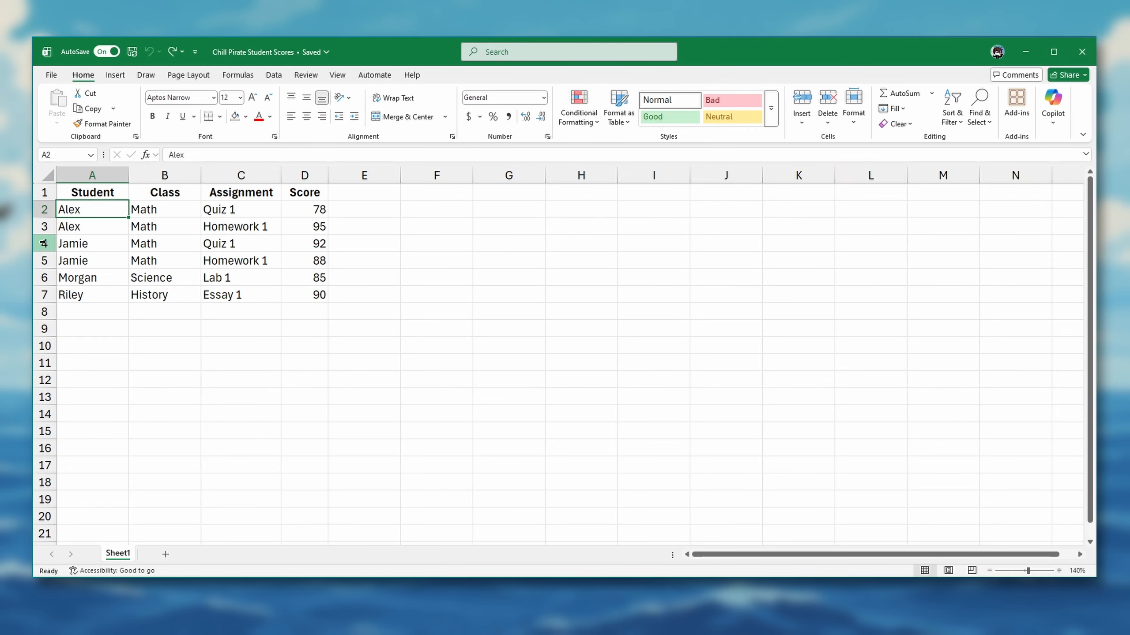
- Insert a blank row above row 5, splitting the student data into two blocks
{"action": "left_click", "coordinate": [43, 260]}
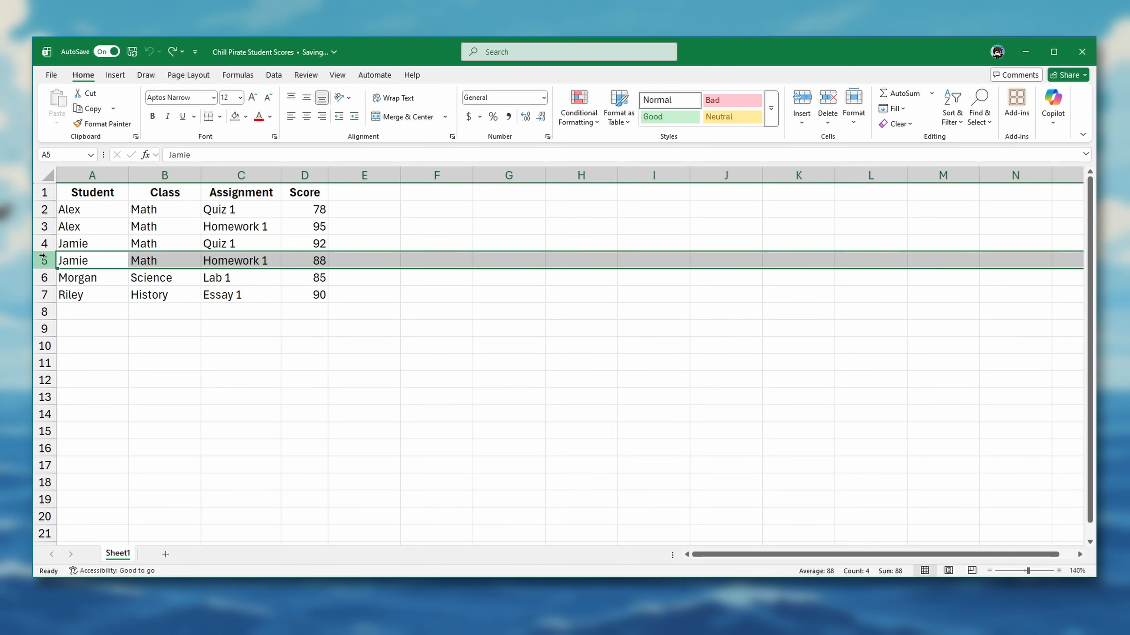
{"action": "right_click", "coordinate": [44, 261]}
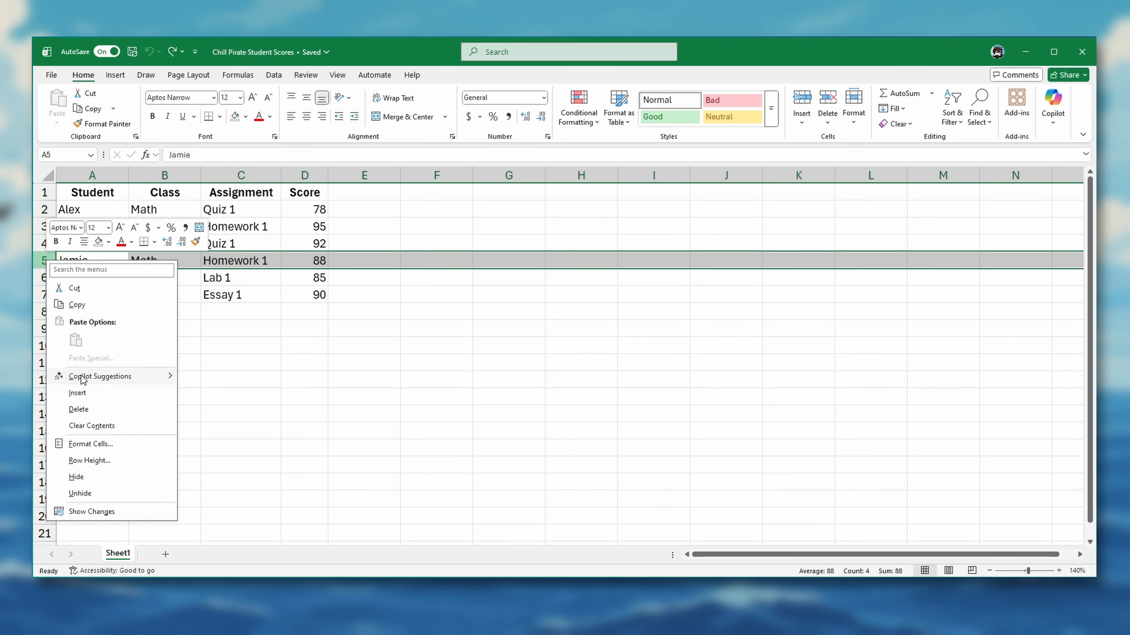
{"action": "left_click", "coordinate": [77, 393]}
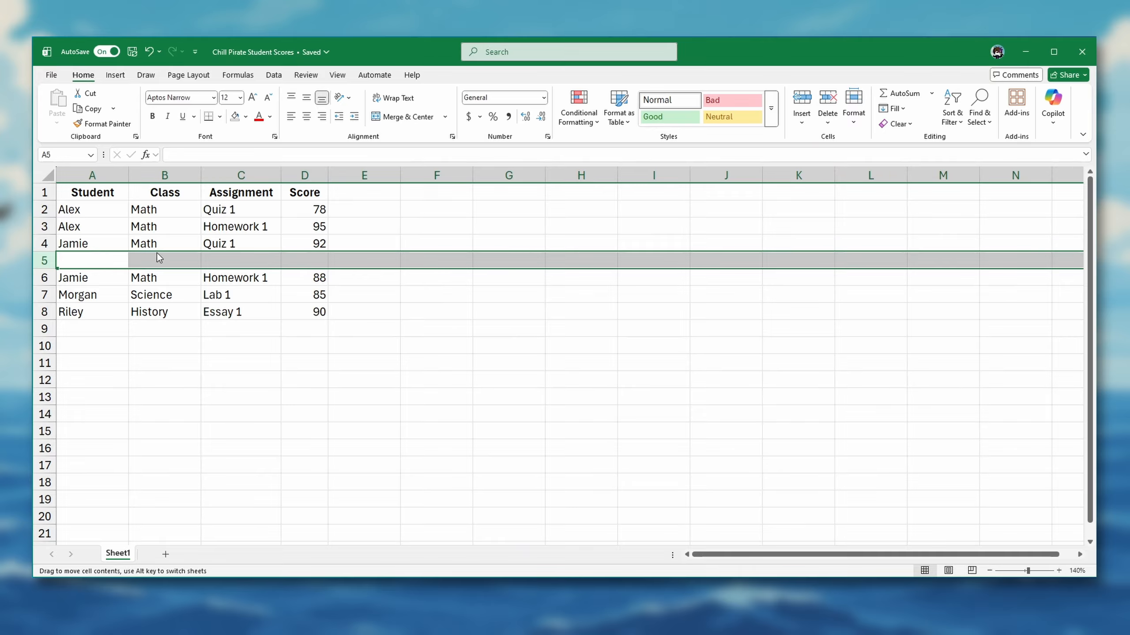
- Custom-sort from cell A2 by Score from Largest to Smallest, and undo both this sort and the blank-row insertion
{"action": "left_click", "coordinate": [83, 215]}
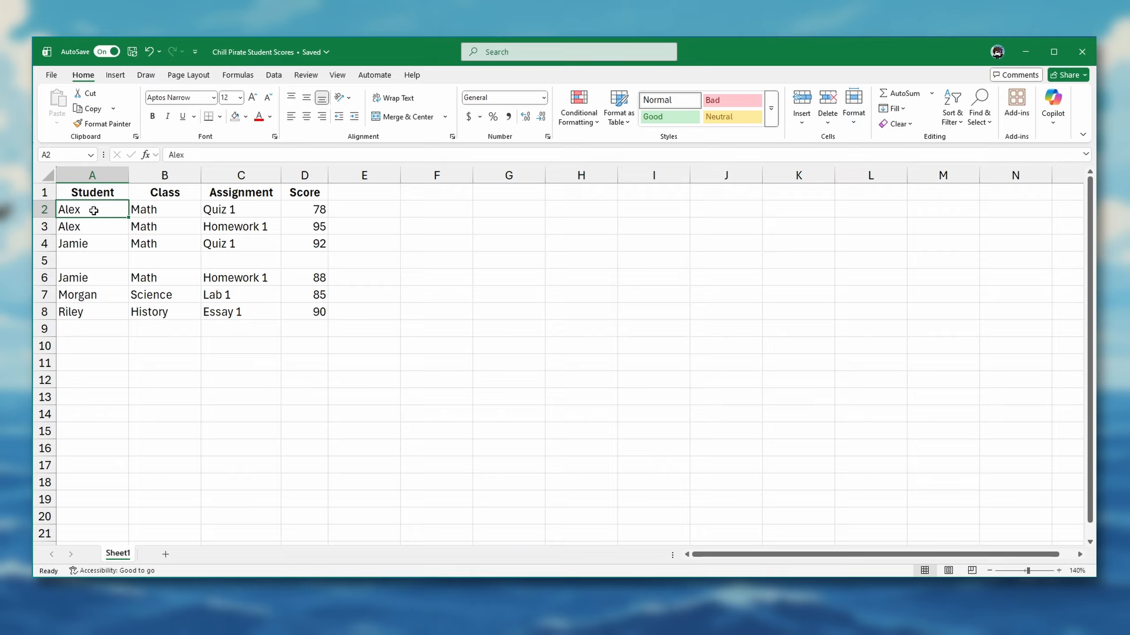
{"action": "left_click", "coordinate": [952, 114]}
{"action": "left_click", "coordinate": [962, 176]}
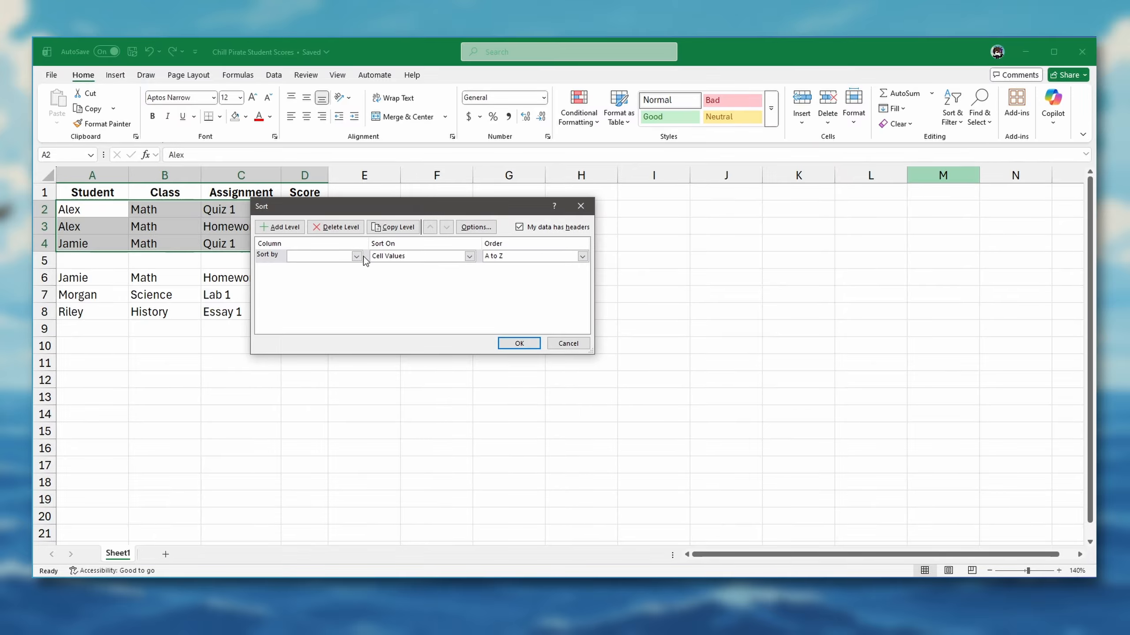
{"action": "left_click", "coordinate": [359, 257]}
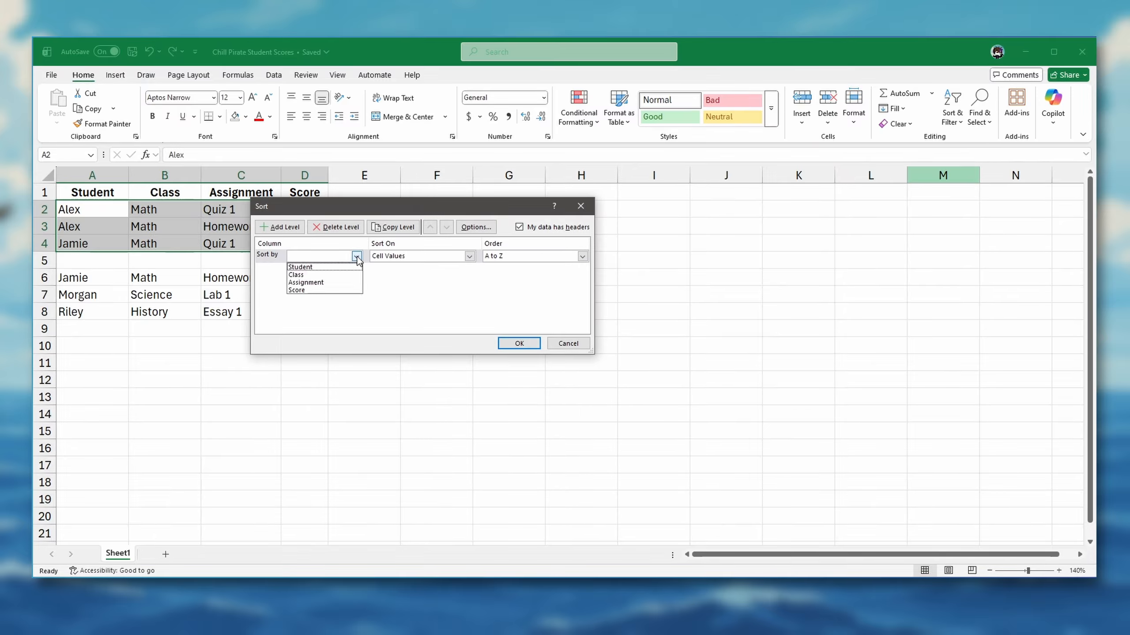
{"action": "left_click", "coordinate": [305, 290]}
{"action": "left_click", "coordinate": [560, 257]}
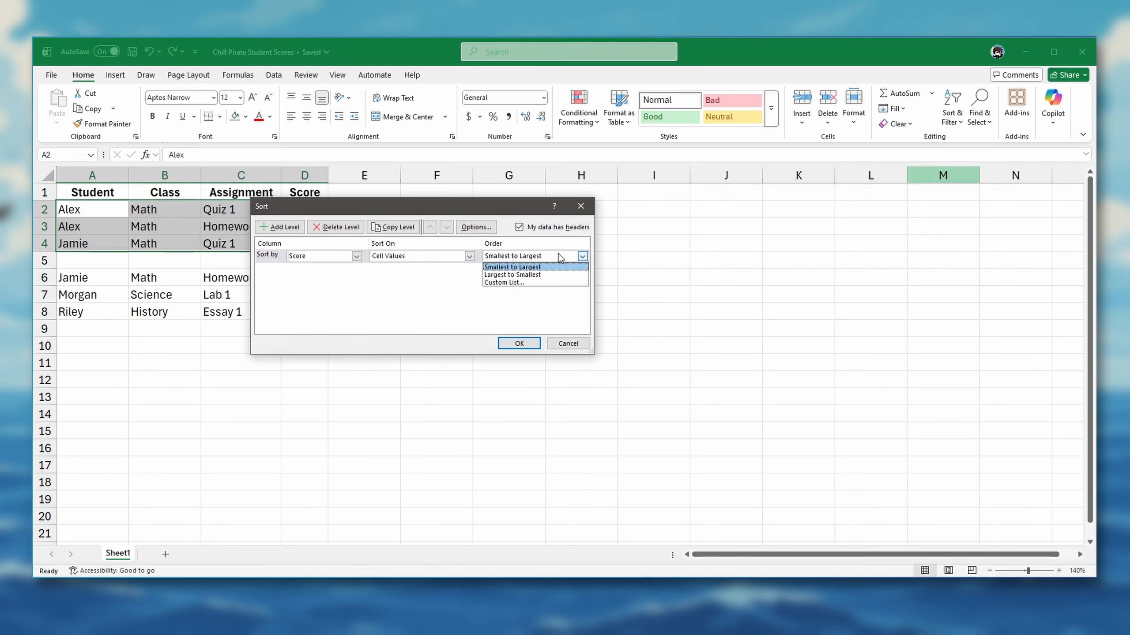
{"action": "left_click", "coordinate": [518, 275]}
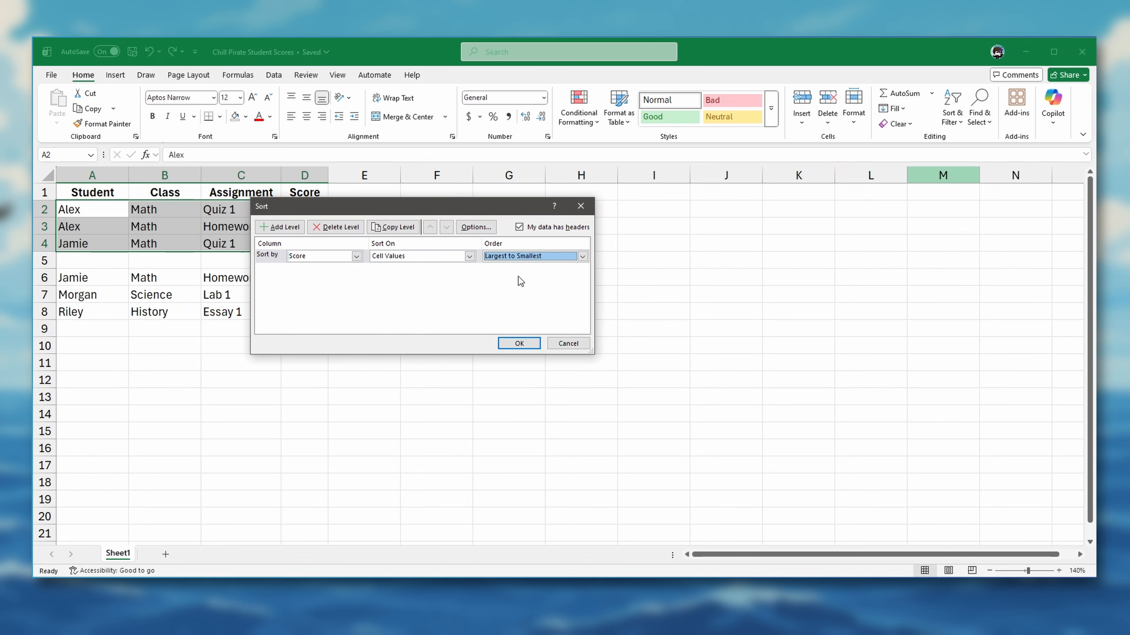
{"action": "left_click", "coordinate": [519, 344]}
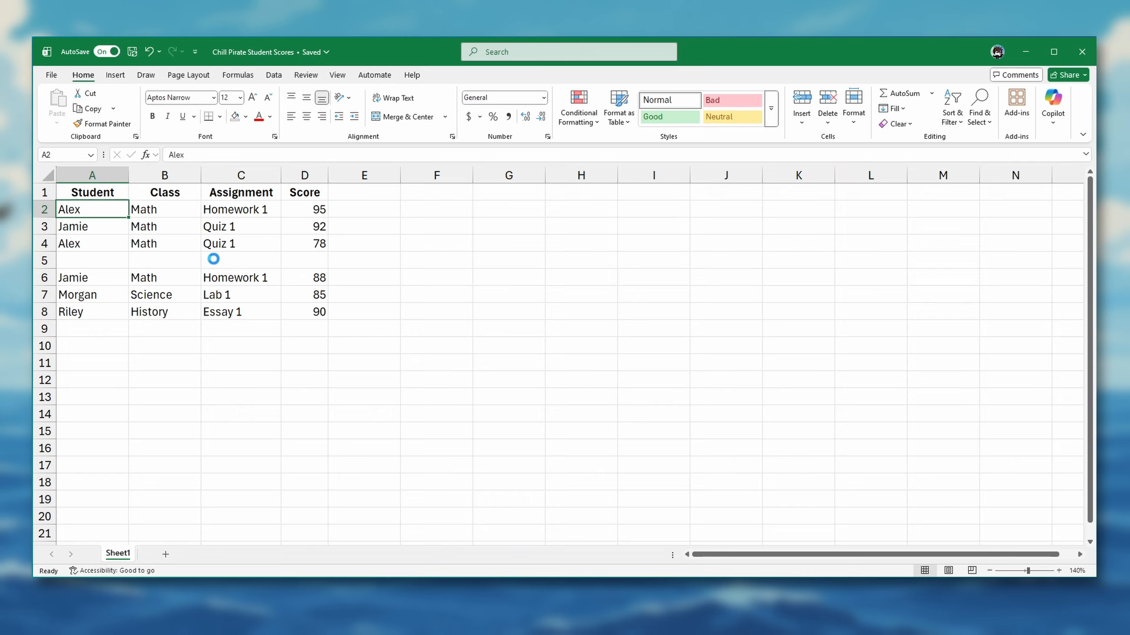
{"action": "key", "text": "ctrl+z"}
{"action": "key", "text": "ctrl+z"}
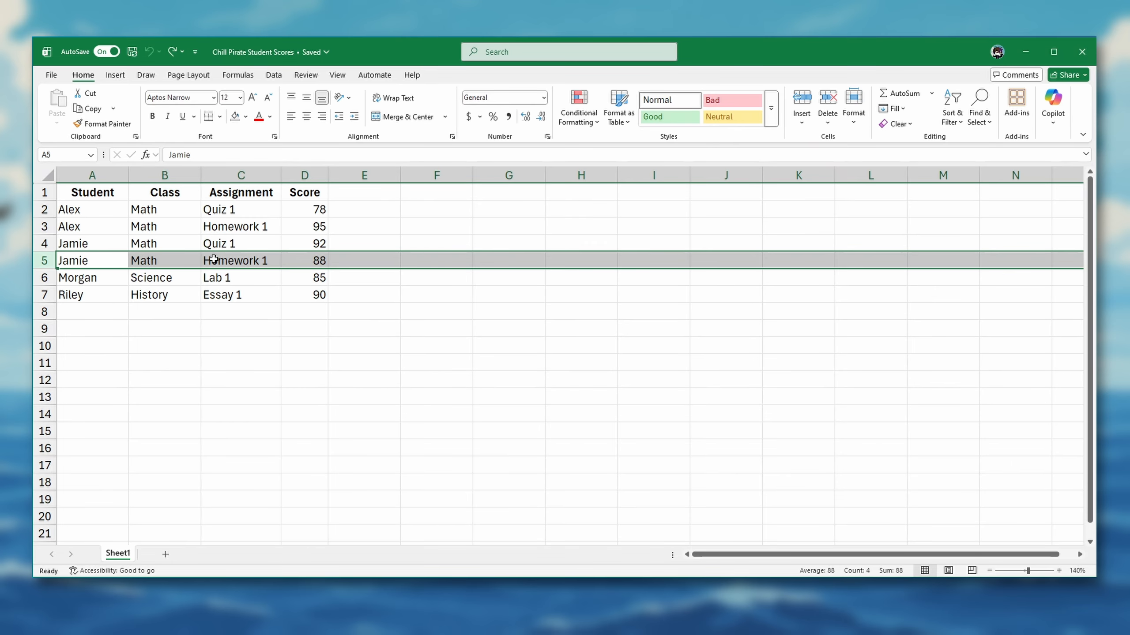
- Turn on filtering for the student scores table, starting from cell A2
{"action": "left_click", "coordinate": [102, 206]}
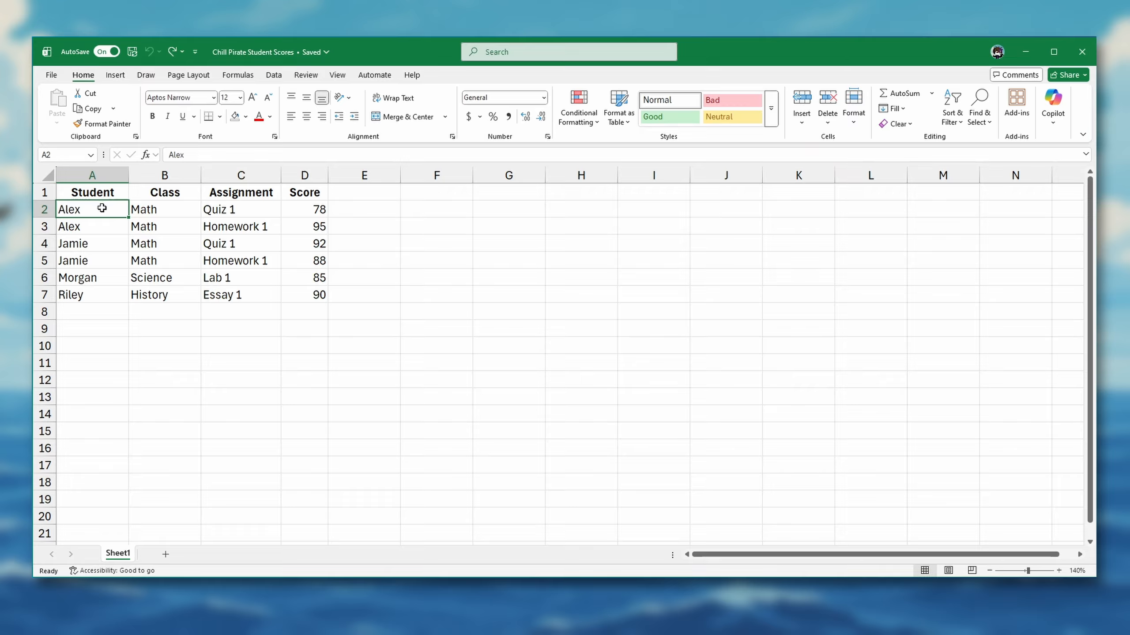
{"action": "left_click", "coordinate": [951, 116]}
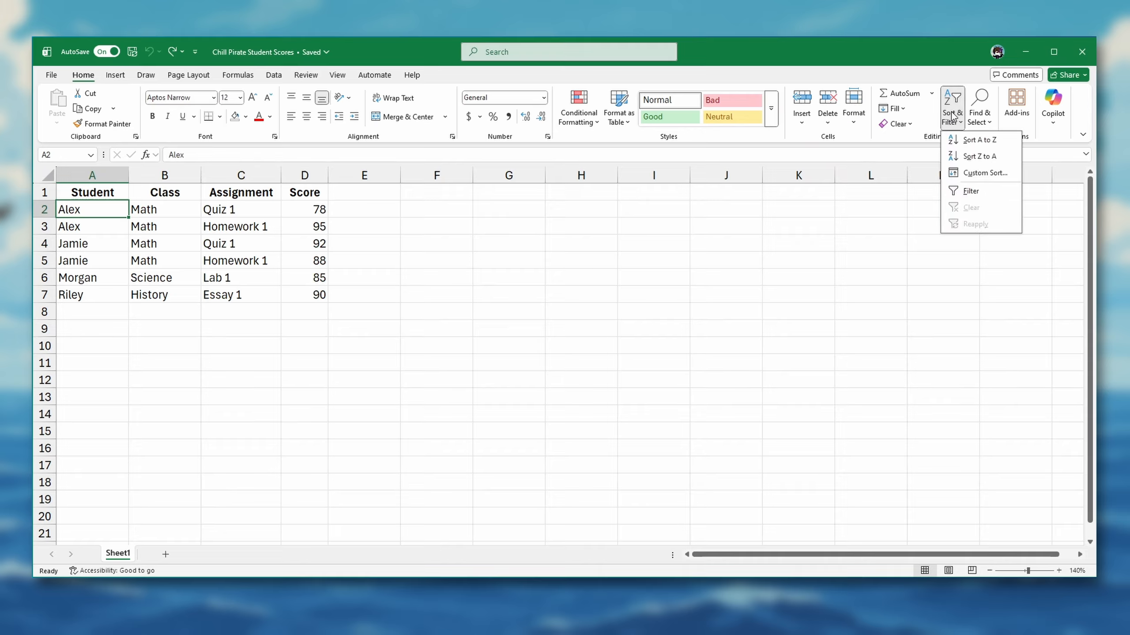
{"action": "left_click", "coordinate": [960, 191]}
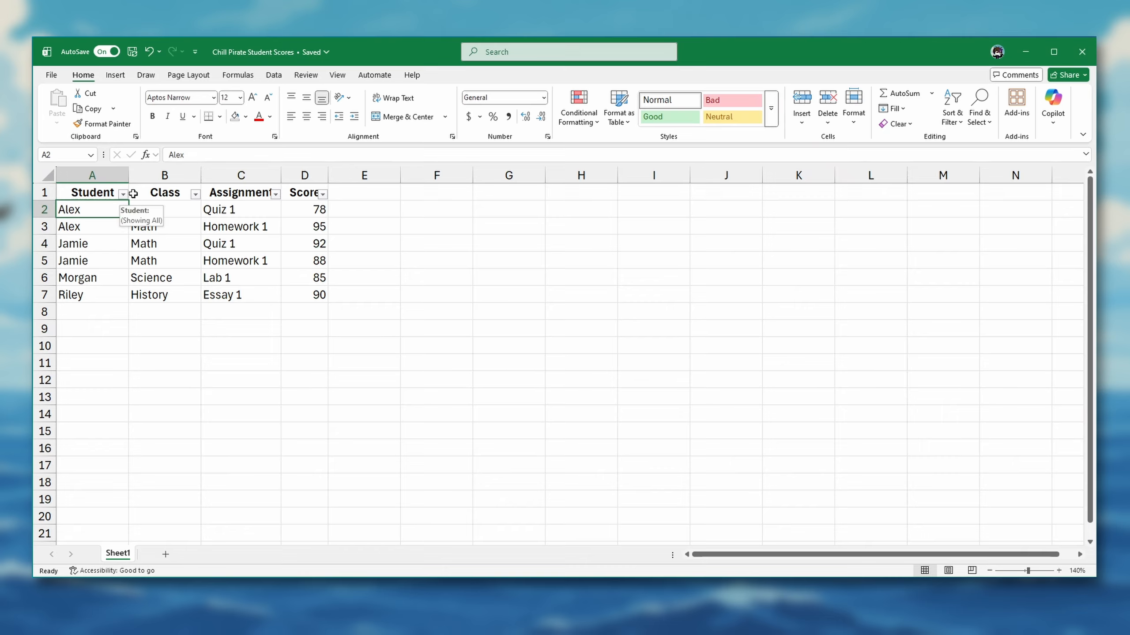
- Filter the Class column to show only Math
{"action": "left_click", "coordinate": [195, 195]}
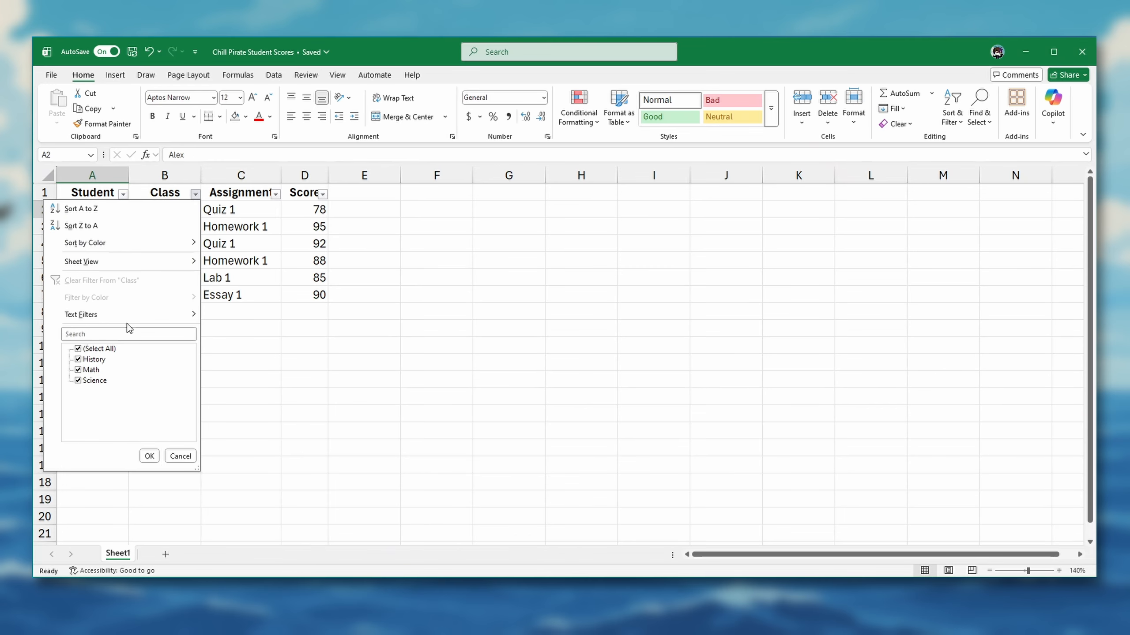
{"action": "left_click", "coordinate": [81, 350]}
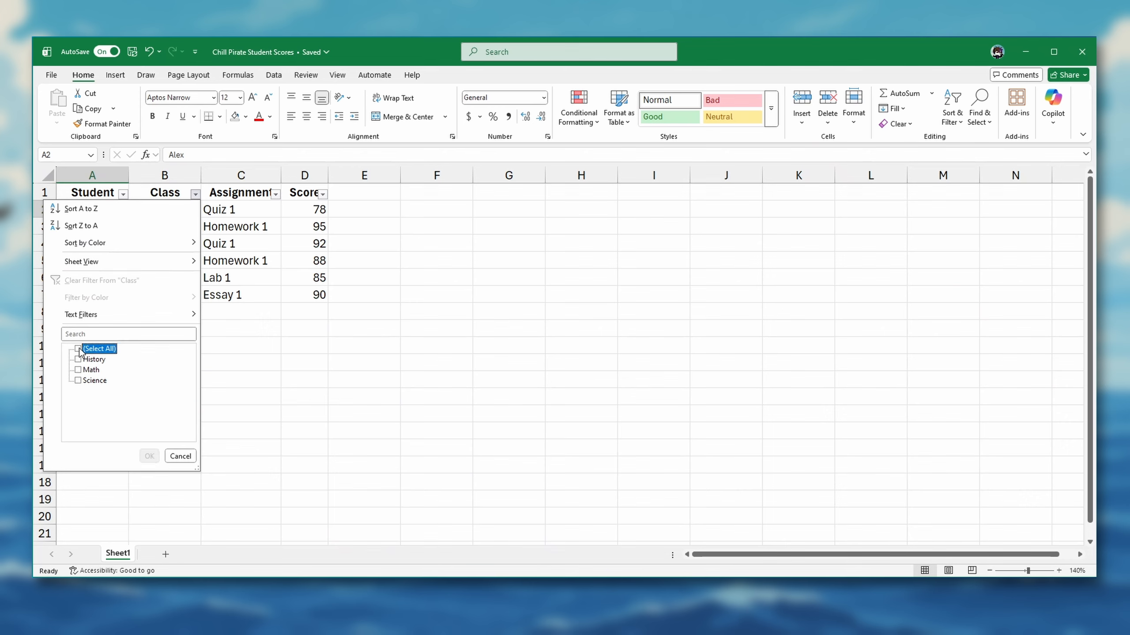
{"action": "left_click", "coordinate": [80, 370]}
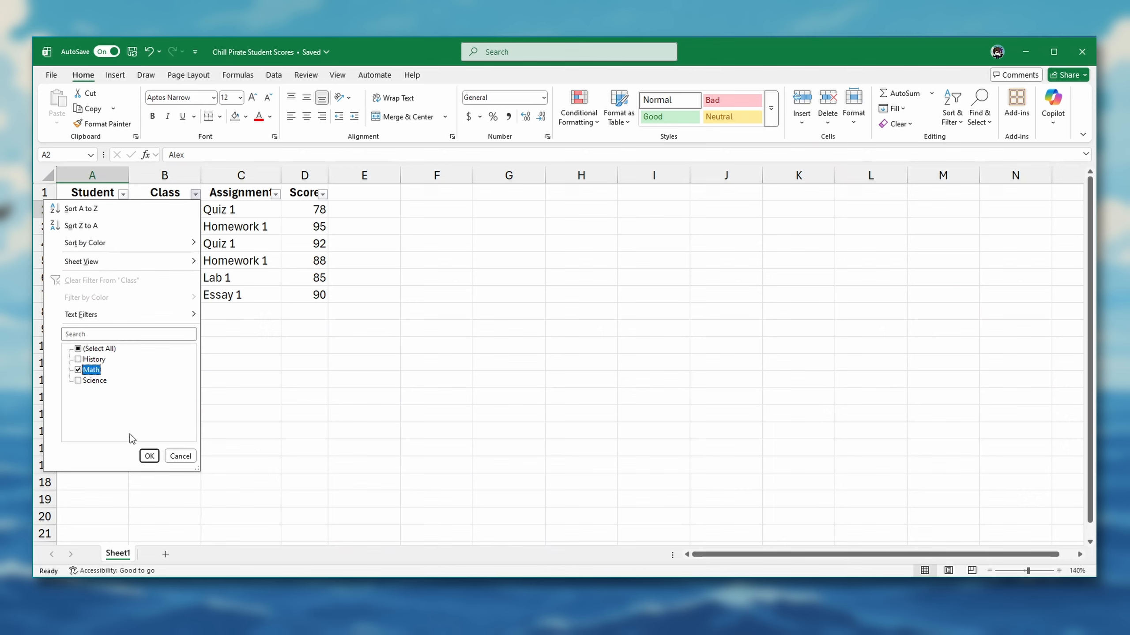
{"action": "left_click", "coordinate": [151, 455]}
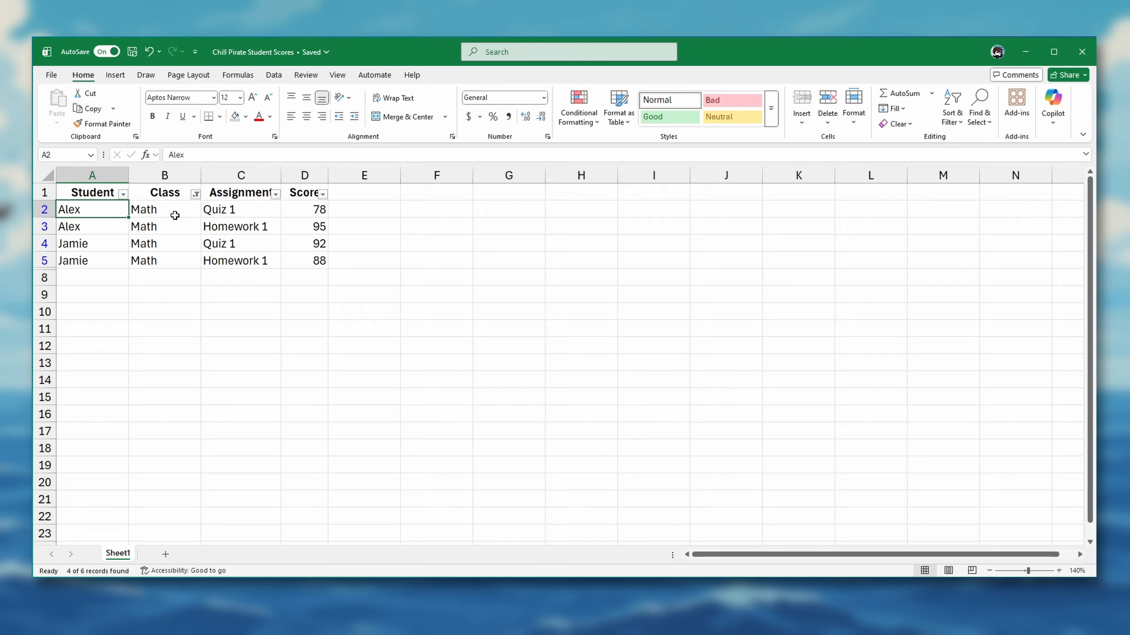
- Show all classes again by reselecting every value in the Class column filter
{"action": "left_click", "coordinate": [196, 194]}
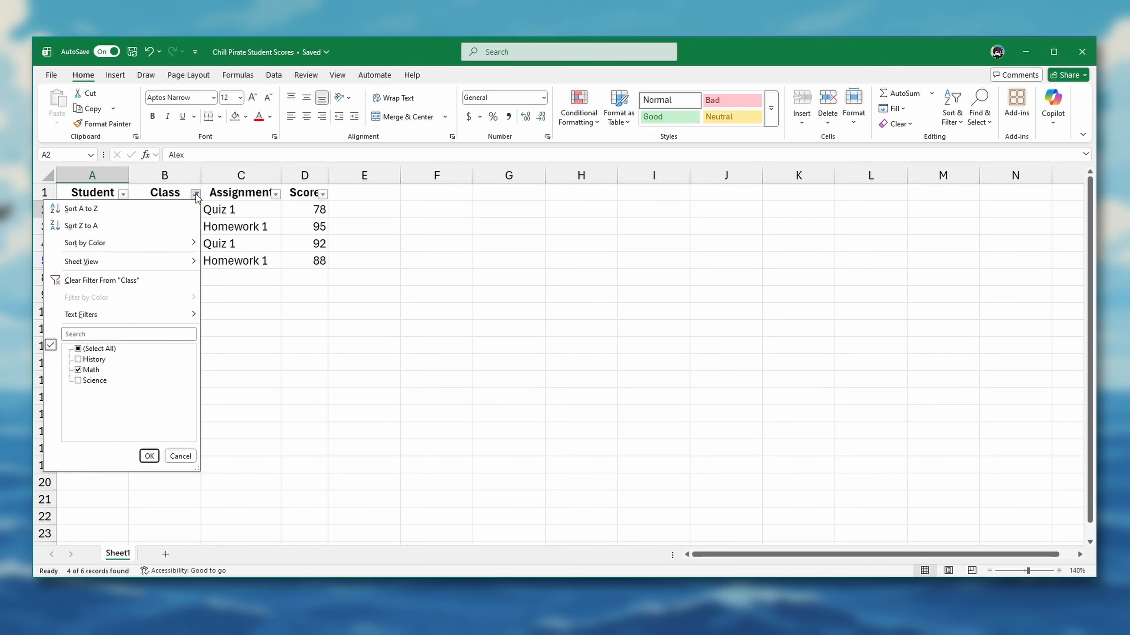
{"action": "left_click", "coordinate": [78, 349]}
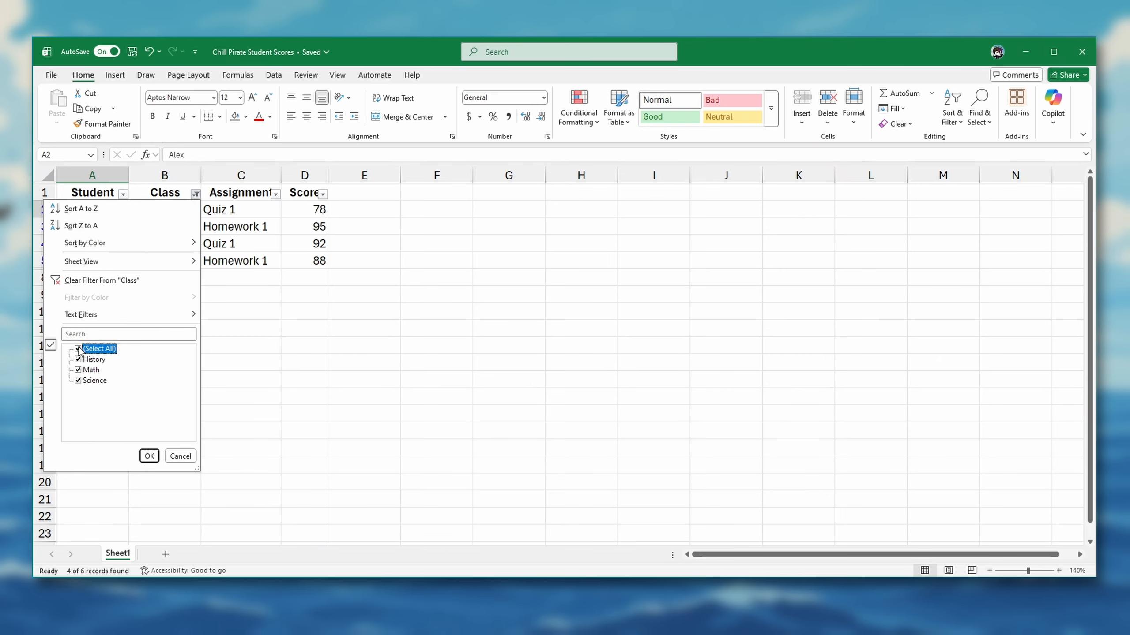
{"action": "left_click", "coordinate": [151, 460]}
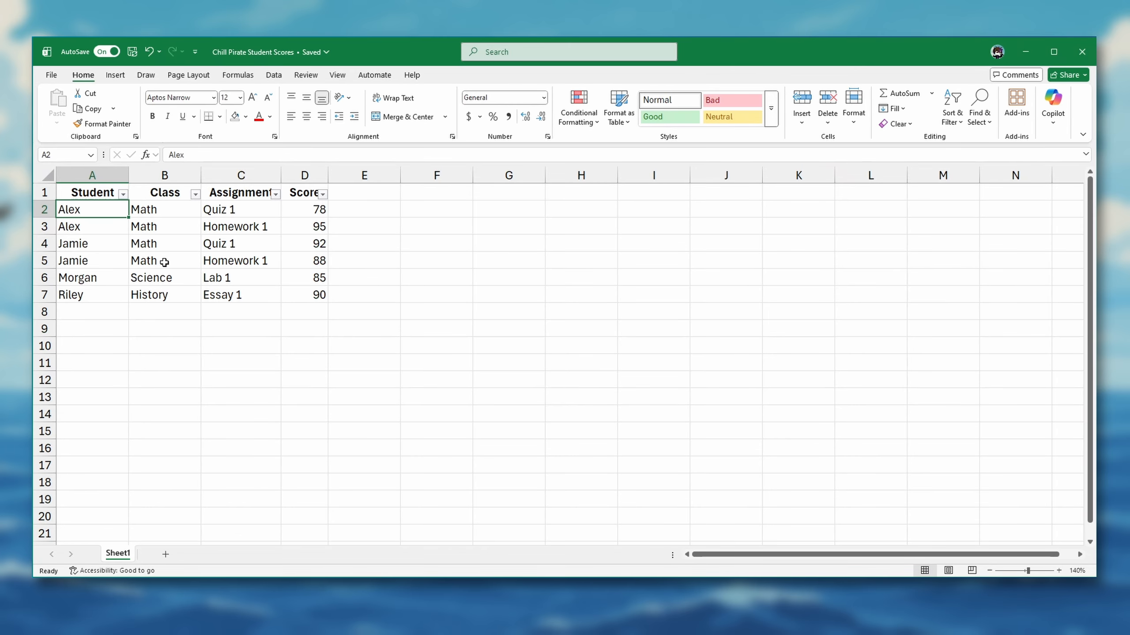
- Reapply a Class column filter that keeps only the Math rows
{"action": "left_click", "coordinate": [194, 195]}
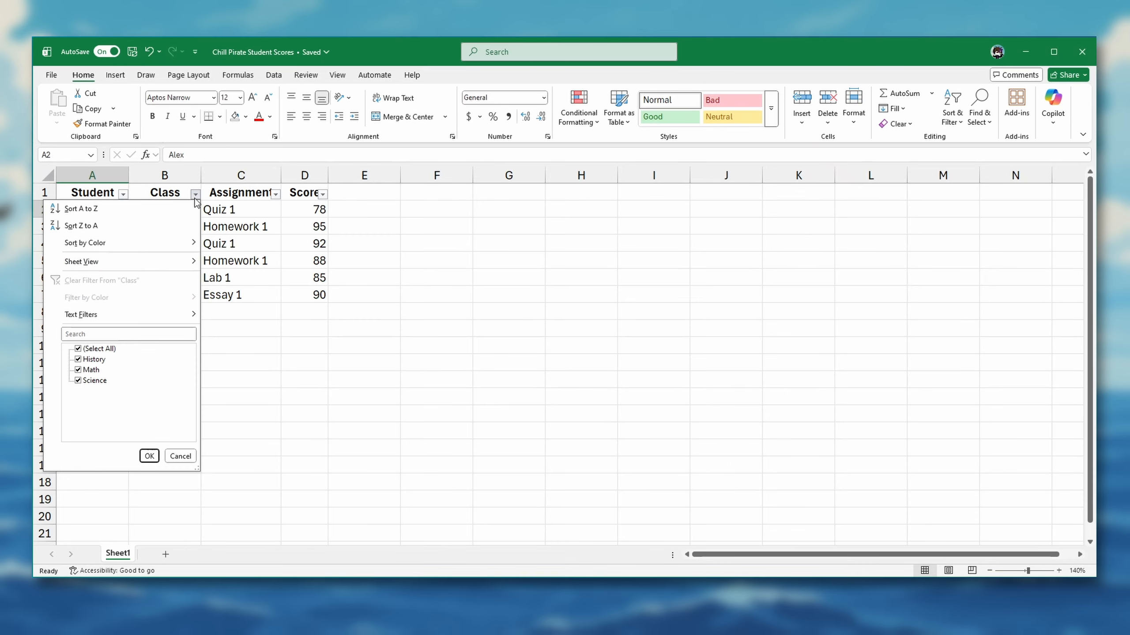
{"action": "left_click", "coordinate": [78, 349]}
{"action": "left_click", "coordinate": [78, 369]}
{"action": "left_click", "coordinate": [144, 455]}
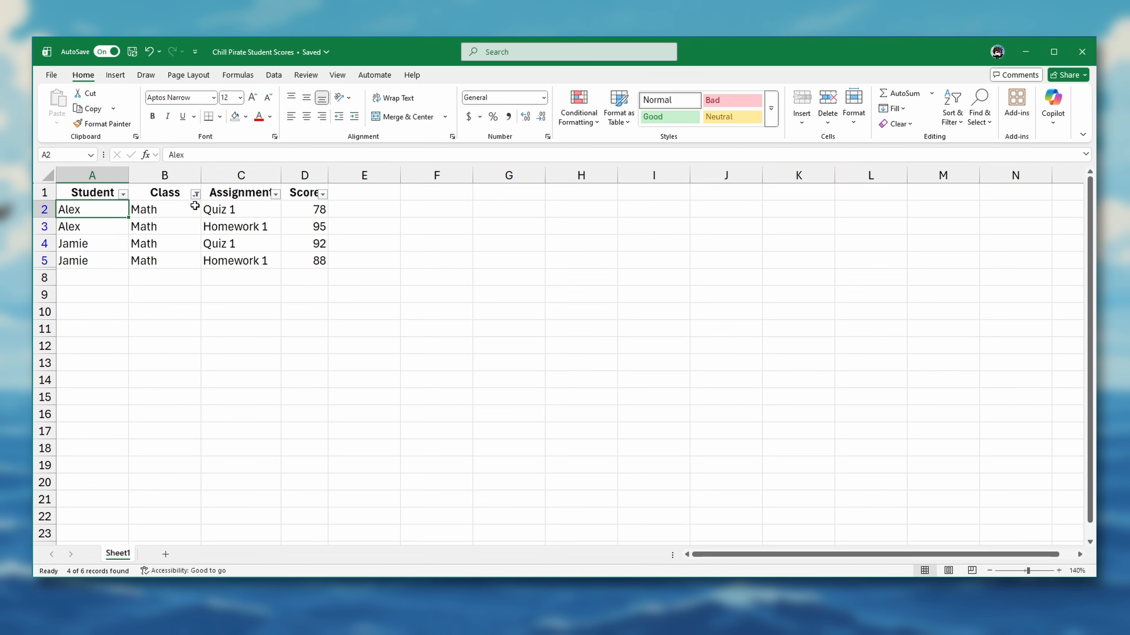
- Clear the filter from the Class column and turn off filtering for the table
{"action": "left_click", "coordinate": [196, 195]}
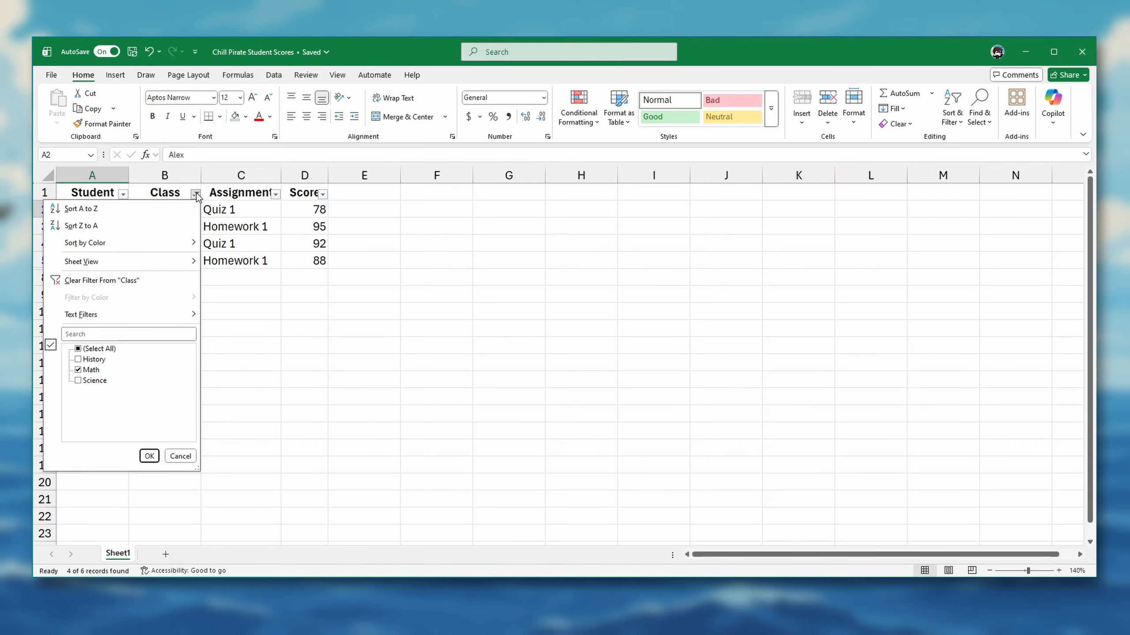
{"action": "left_click", "coordinate": [112, 285]}
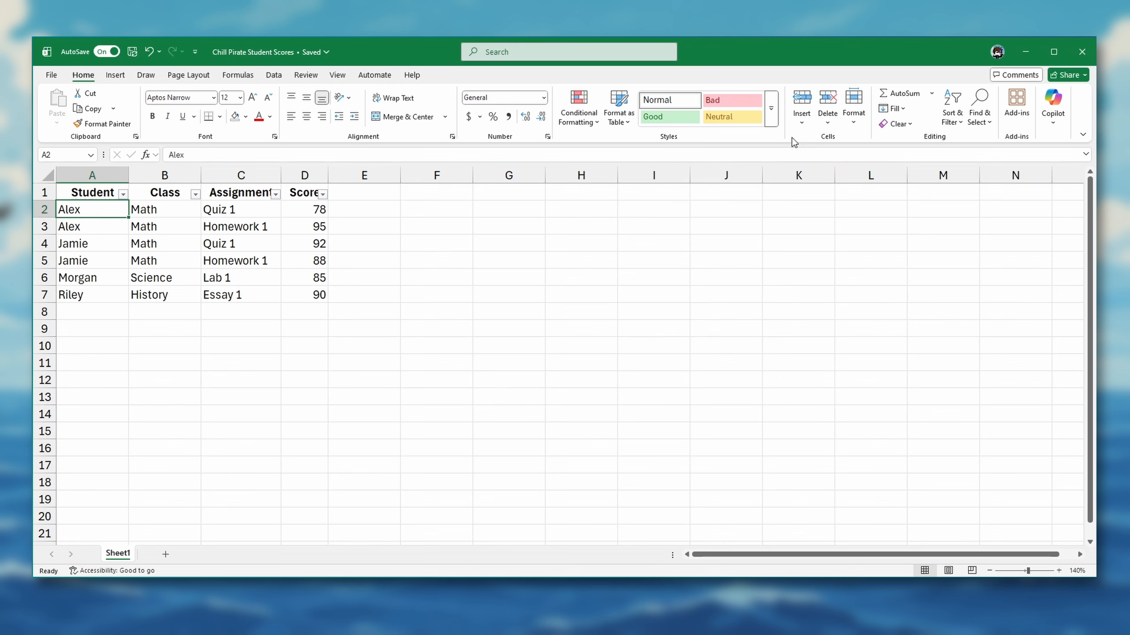
{"action": "left_click", "coordinate": [951, 113]}
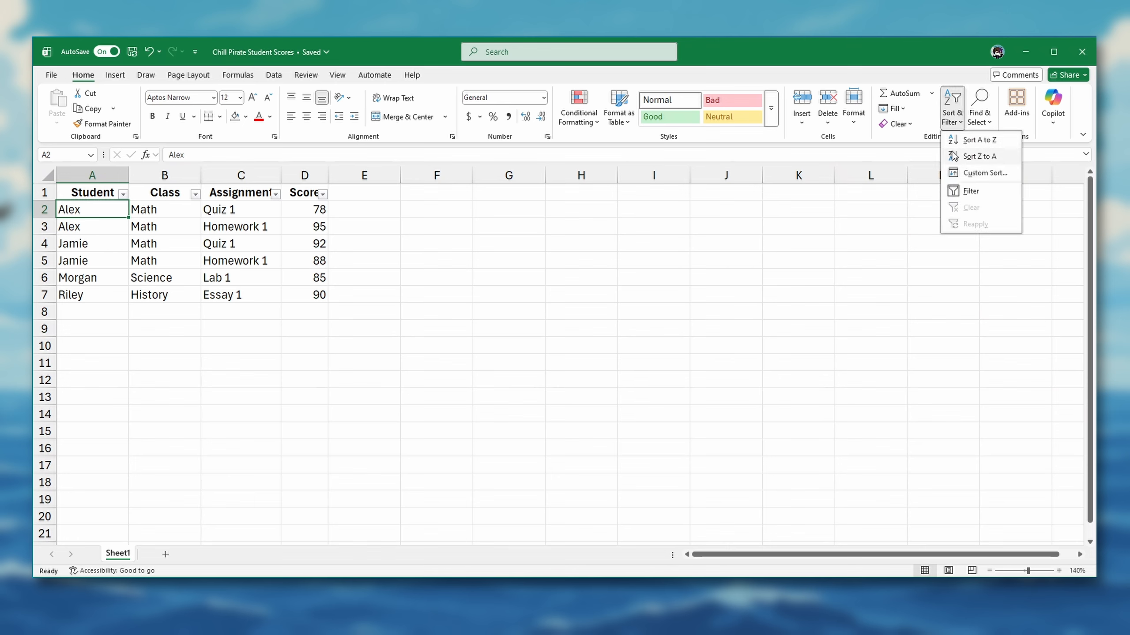
{"action": "left_click", "coordinate": [955, 195]}
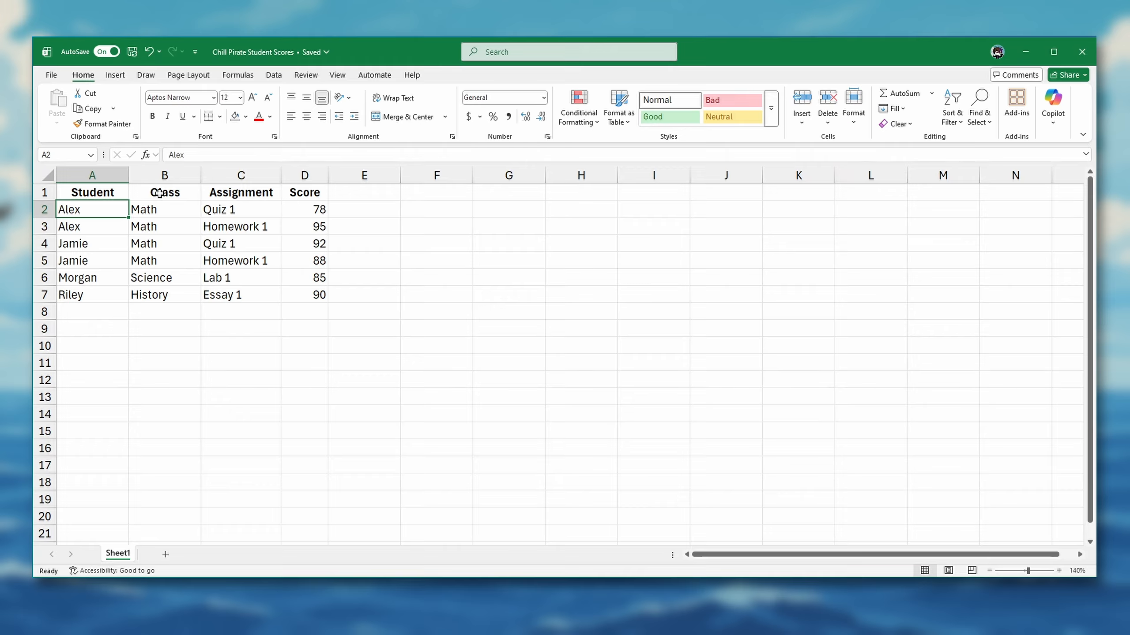
- Select the whole table A1:D7 including its headers and custom-sort it by Score from Largest to Smallest
{"action": "left_click_drag", "start_coordinate": [86, 190], "coordinate": [296, 298]}
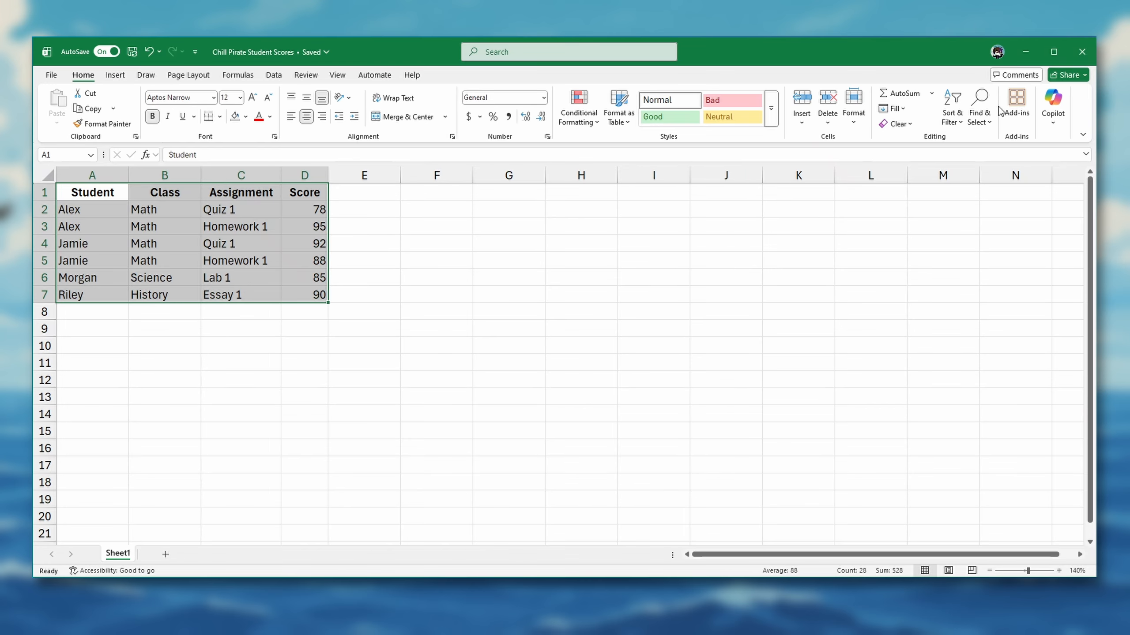
{"action": "left_click", "coordinate": [952, 110]}
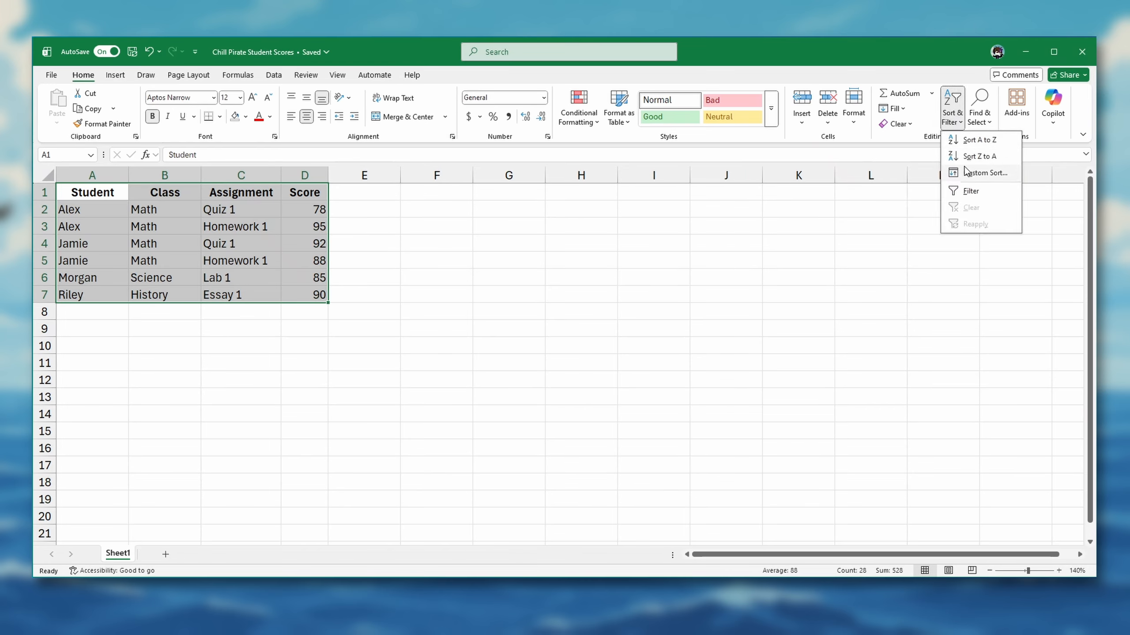
{"action": "left_click", "coordinate": [975, 172]}
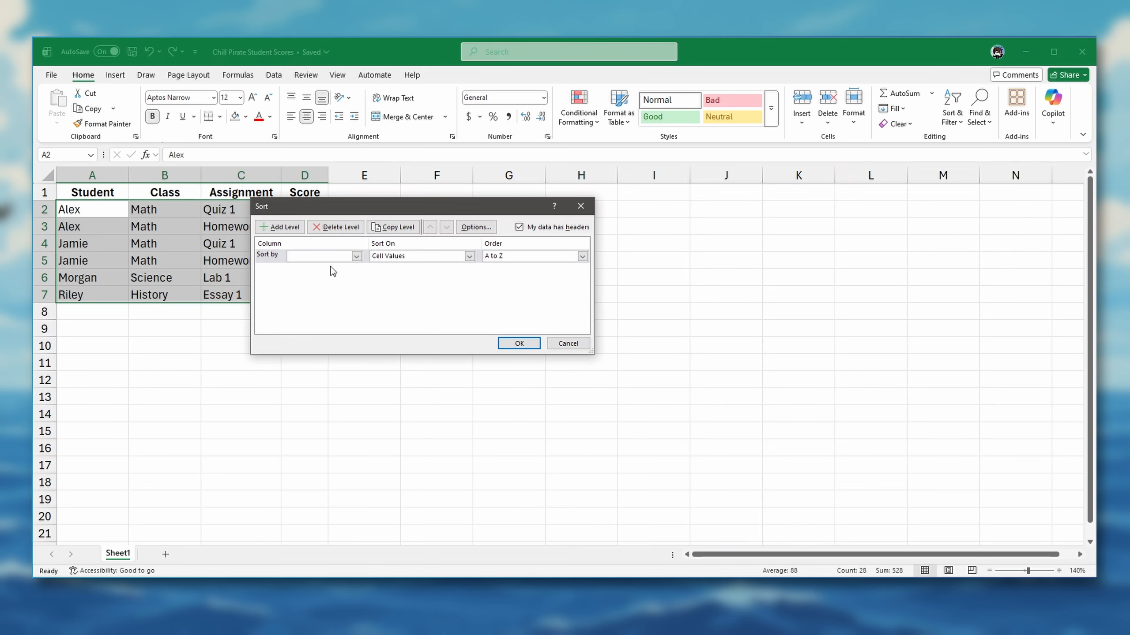
{"action": "left_click", "coordinate": [356, 256]}
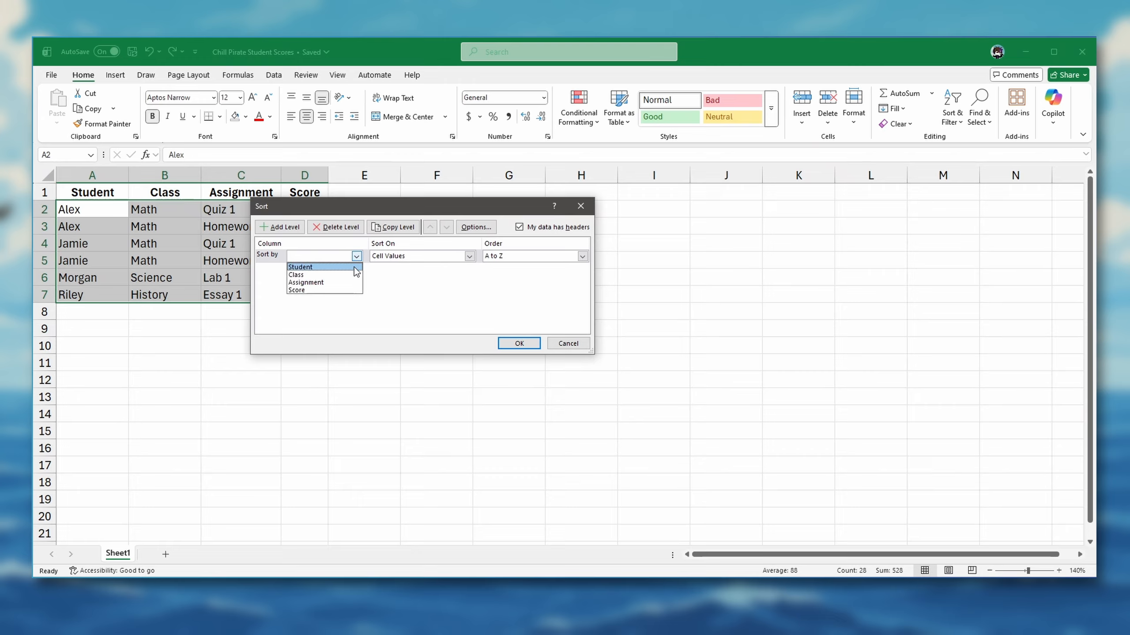
{"action": "left_click", "coordinate": [343, 294]}
{"action": "left_click", "coordinate": [514, 257]}
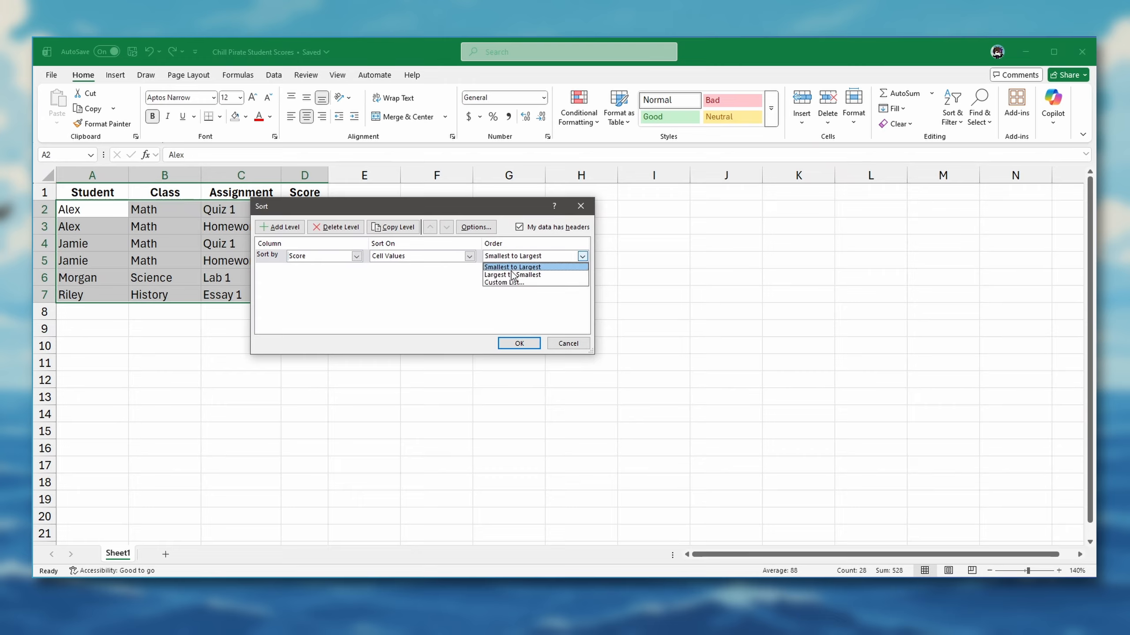
{"action": "left_click", "coordinate": [512, 276]}
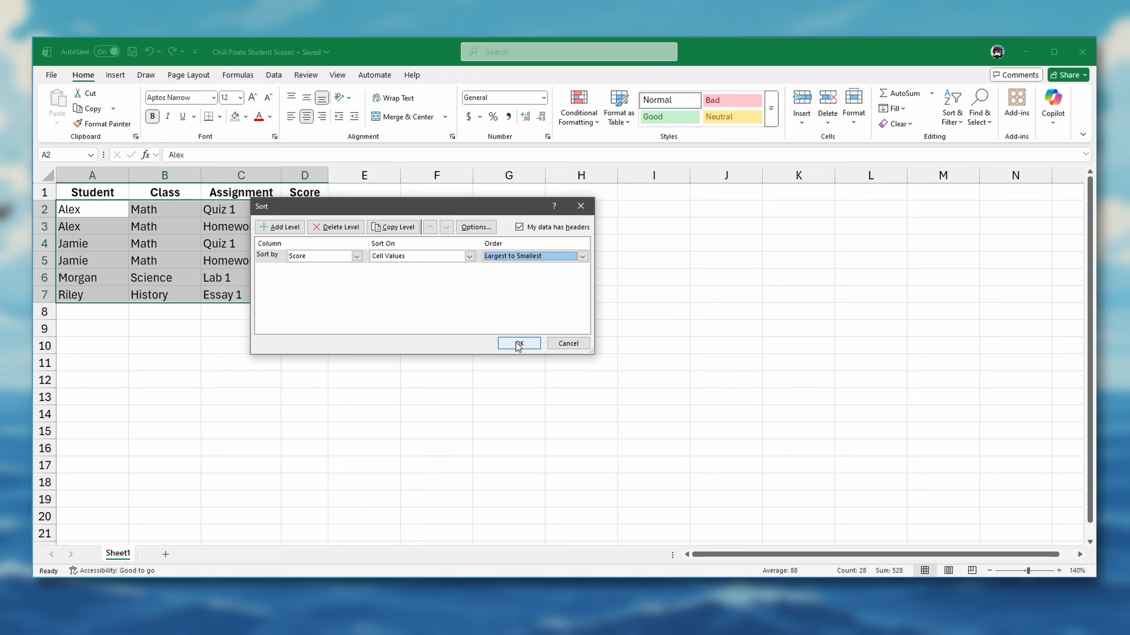
{"action": "left_click", "coordinate": [518, 343]}
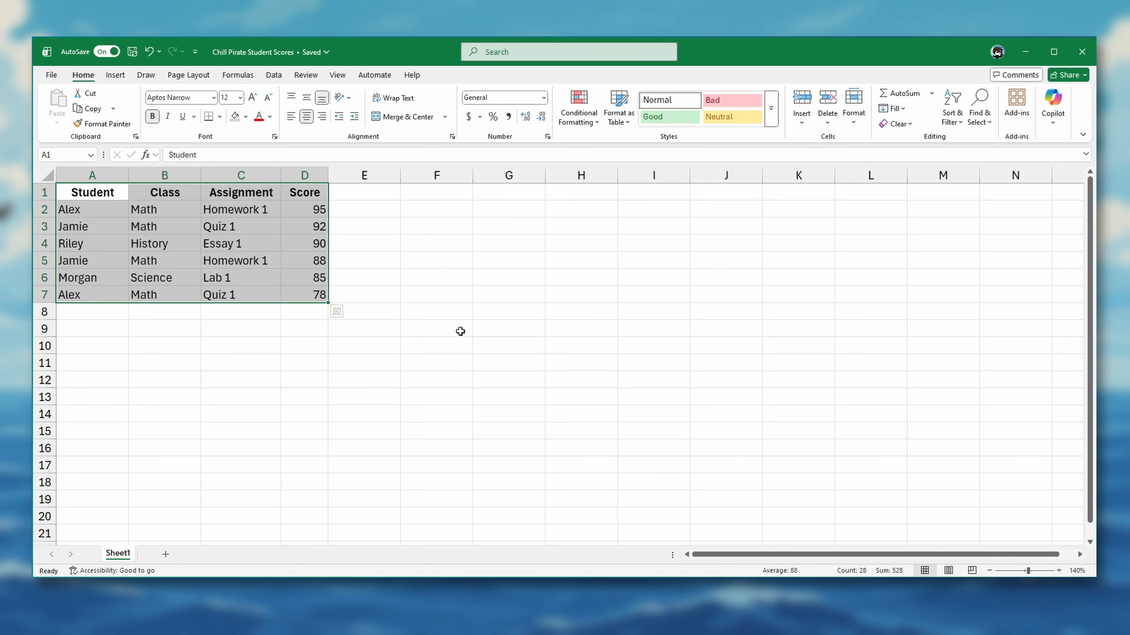